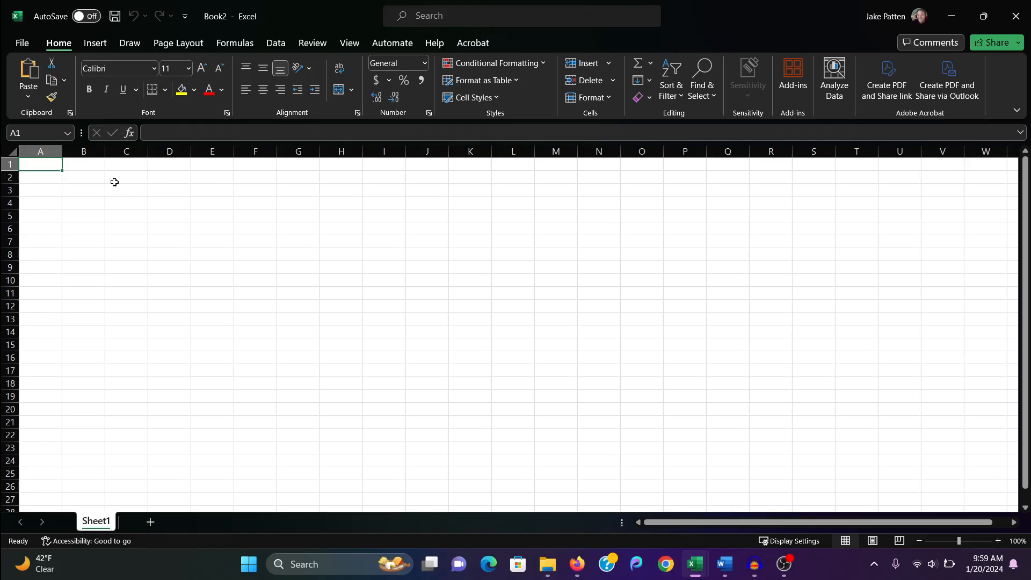
# - Enter the heading "Correlation" in cell E1
pyautogui.click(225, 166)
pyautogui.write('C')
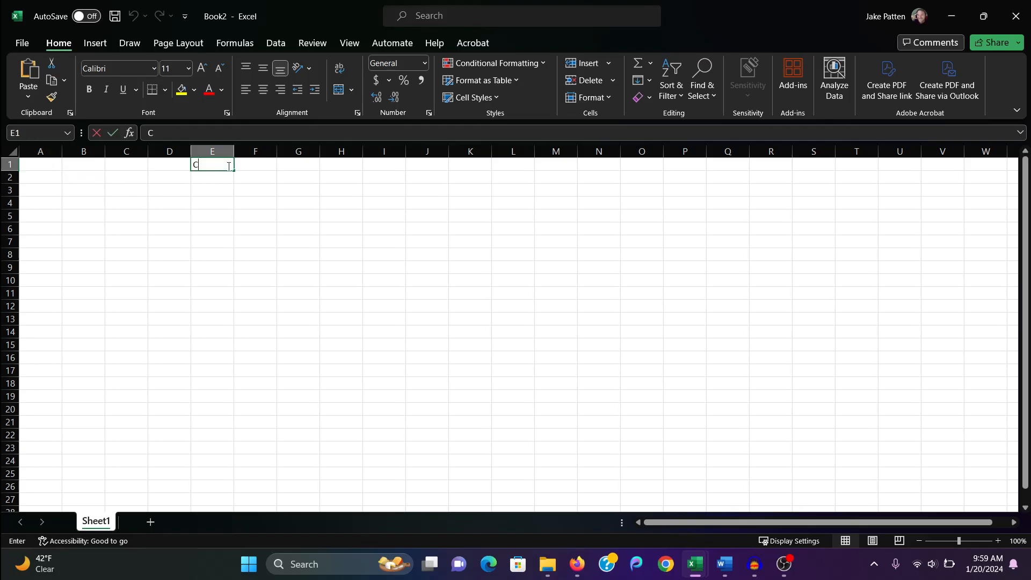
pyautogui.write('orrelation')
pyautogui.press('Return')
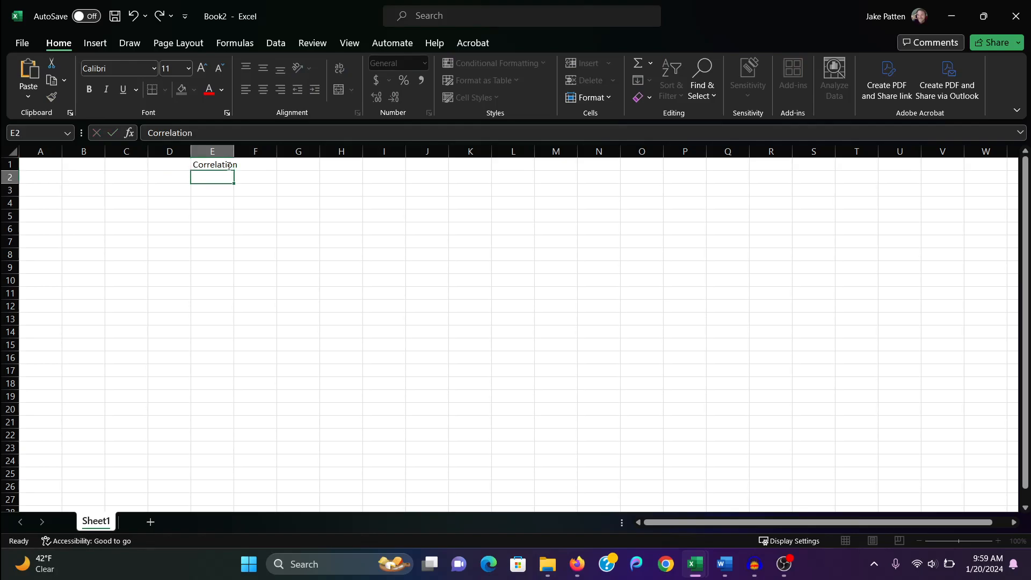
# - Enter the first set of scores, 78, 74, 36 and 95, in cells A1 to A4
pyautogui.press('Left')
pyautogui.press('Left')
pyautogui.press('Left')
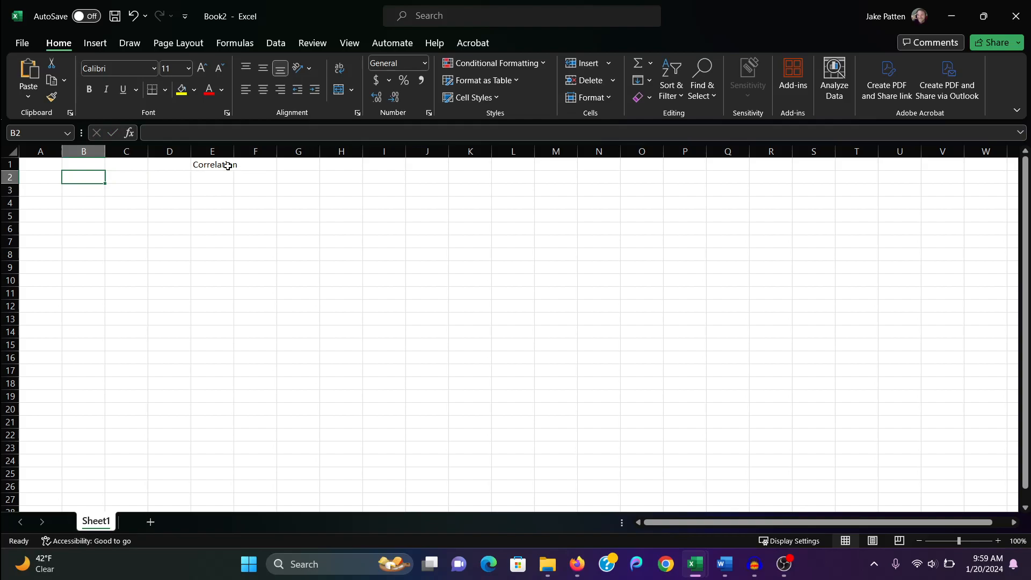
pyautogui.press('Left')
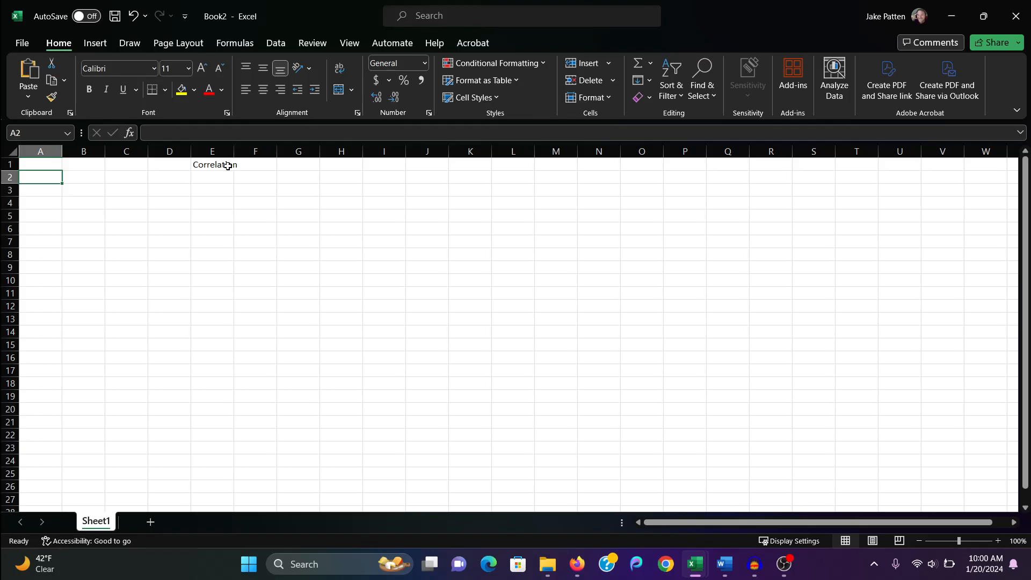
pyautogui.press('Up')
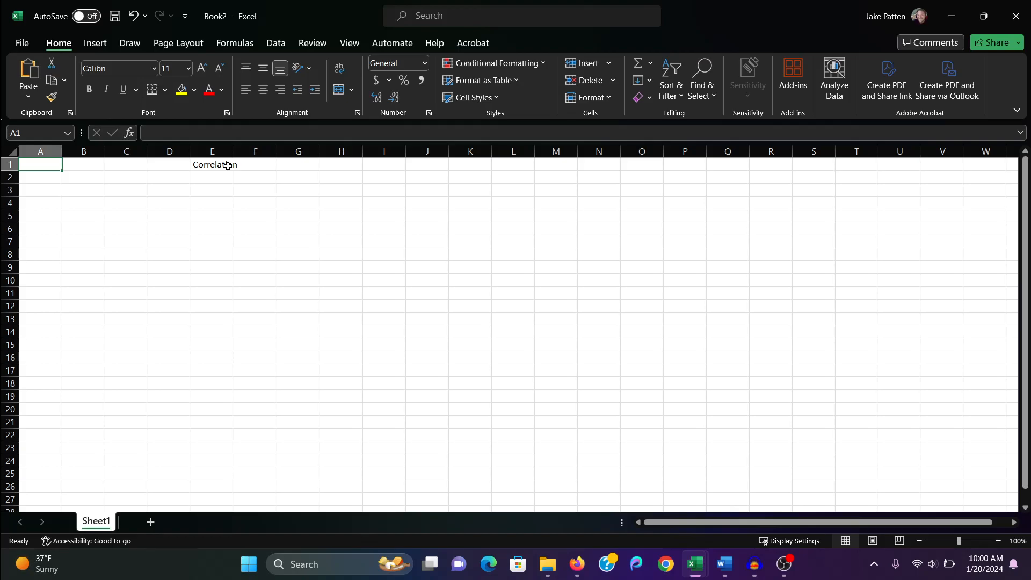
pyautogui.write('78')
pyautogui.press('Return')
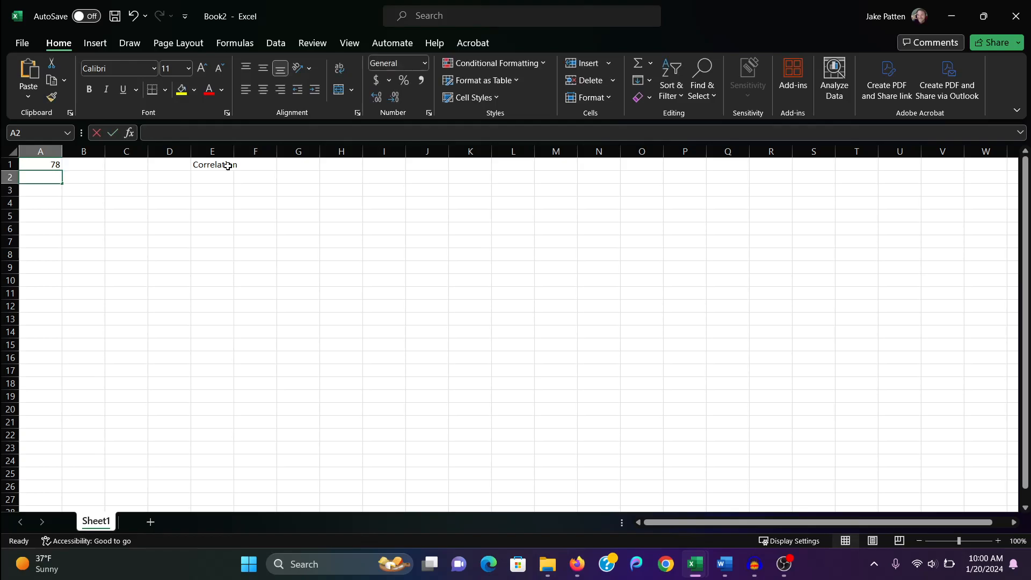
pyautogui.write('74')
pyautogui.press('Return')
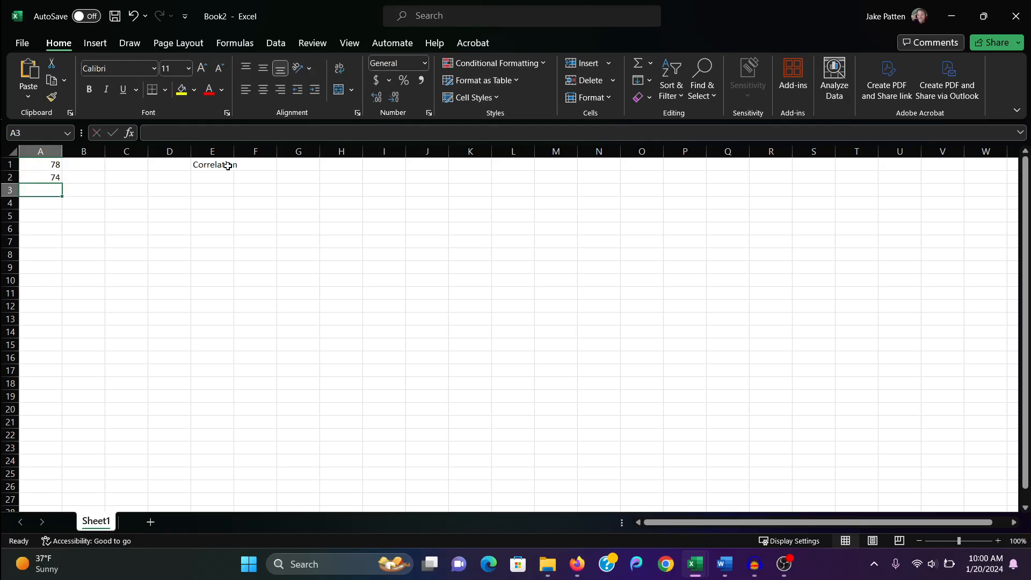
pyautogui.write('36')
pyautogui.press('Return')
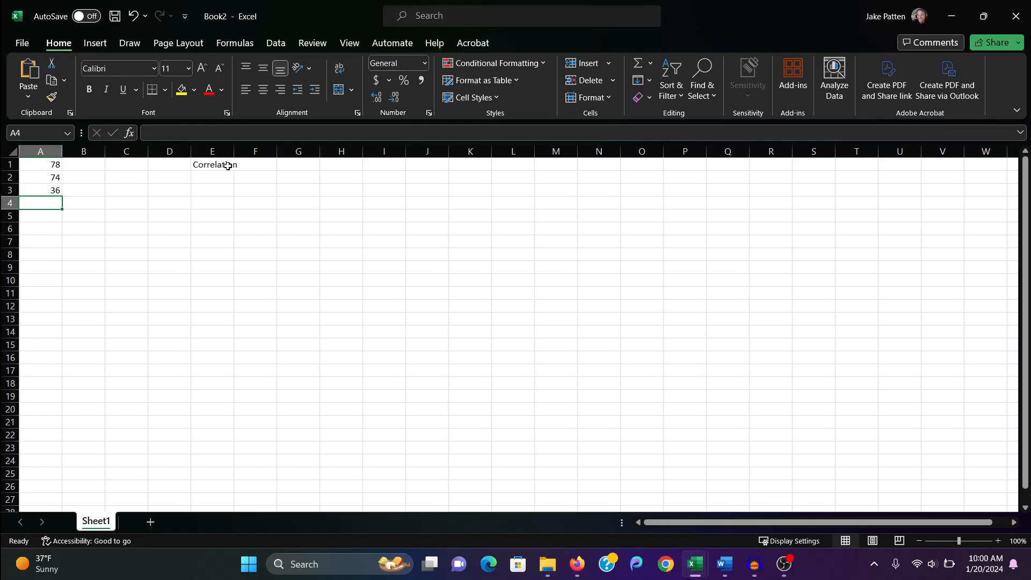
pyautogui.write('9')
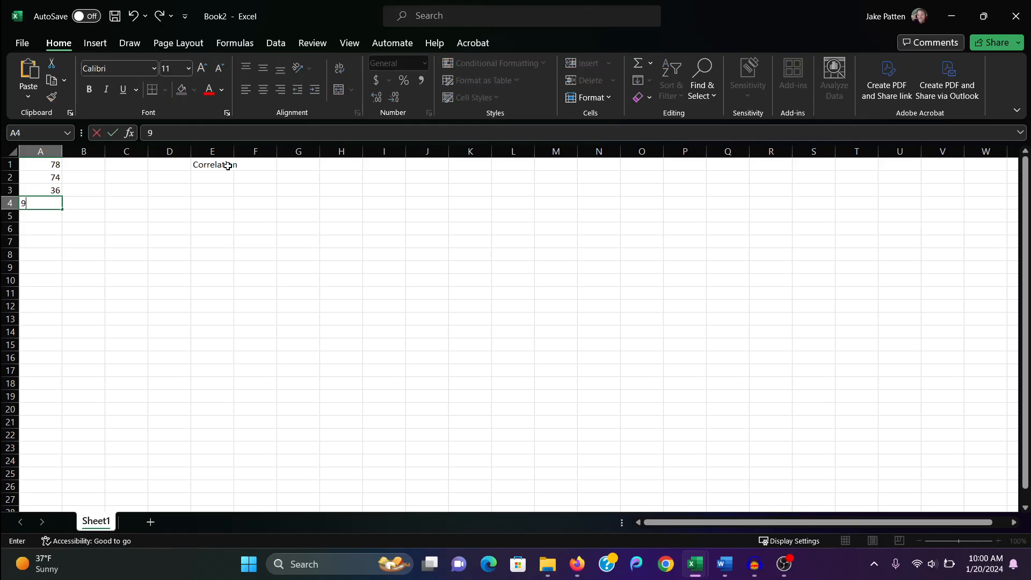
pyautogui.write('5')
pyautogui.press('Return')
# - Enter the second set of scores, 65, 70, 27 and 81, in cells B1 to B4
pyautogui.press('Right')
pyautogui.press('Up')
pyautogui.press('Up')
pyautogui.press('Up')
pyautogui.press('Up')
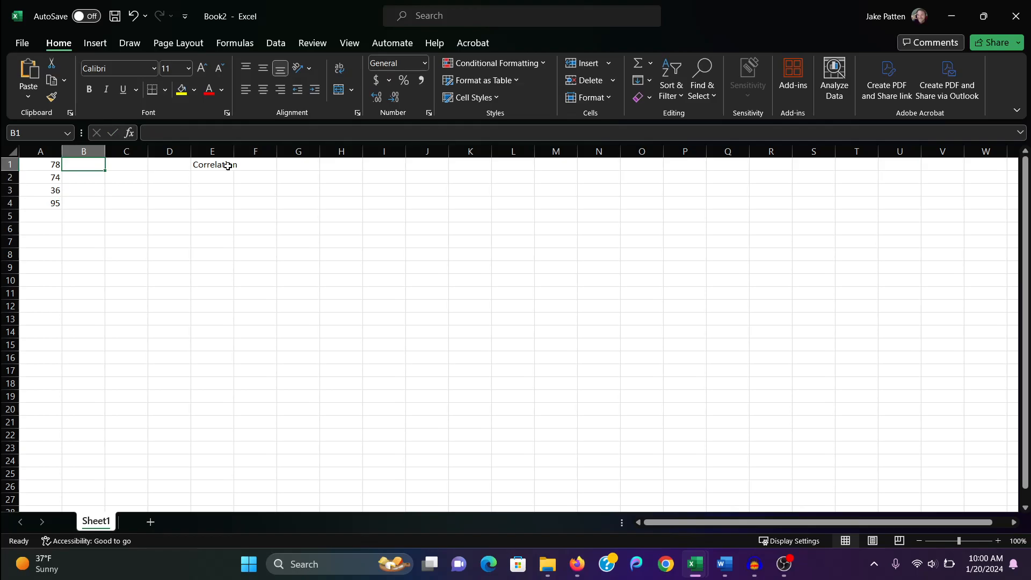
pyautogui.write('65')
pyautogui.press('Return')
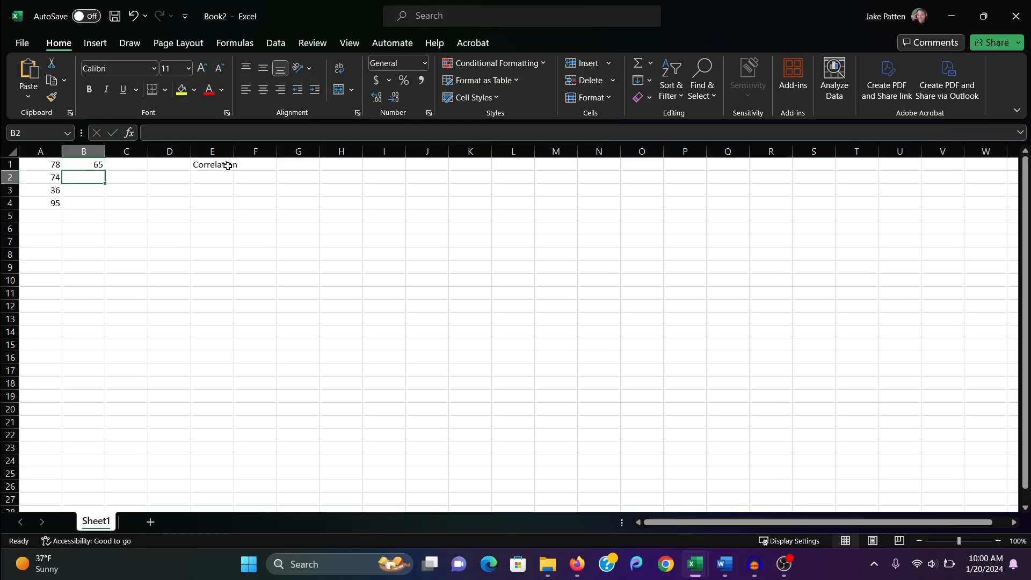
pyautogui.write('770')
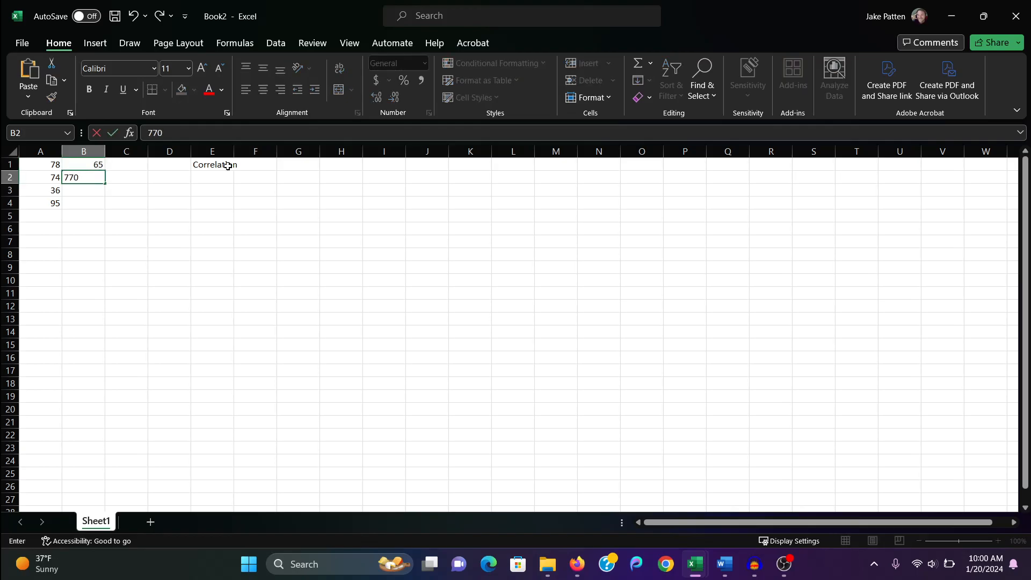
pyautogui.press('Return')
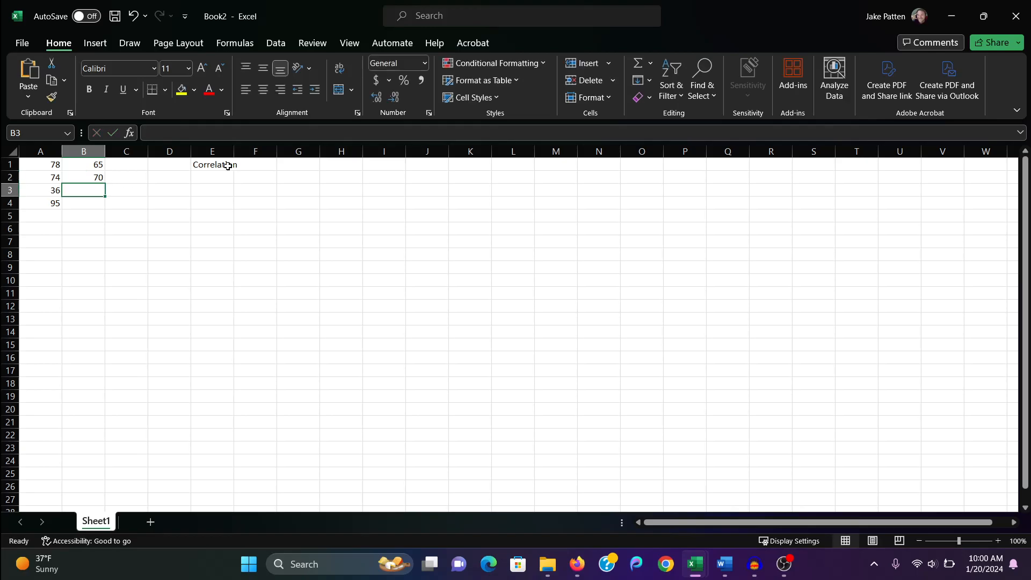
pyautogui.write('2')
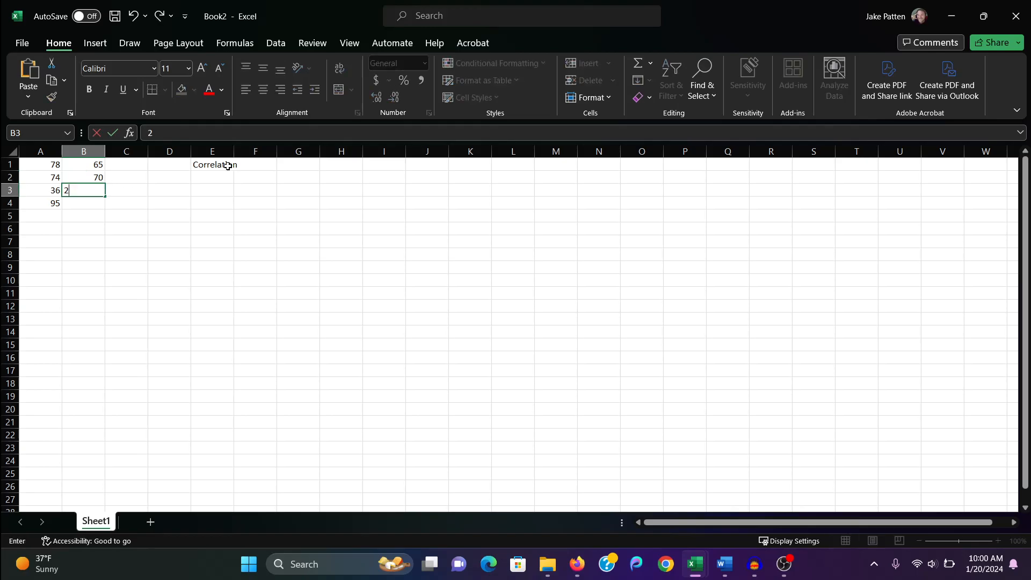
pyautogui.write('7')
pyautogui.press('Return')
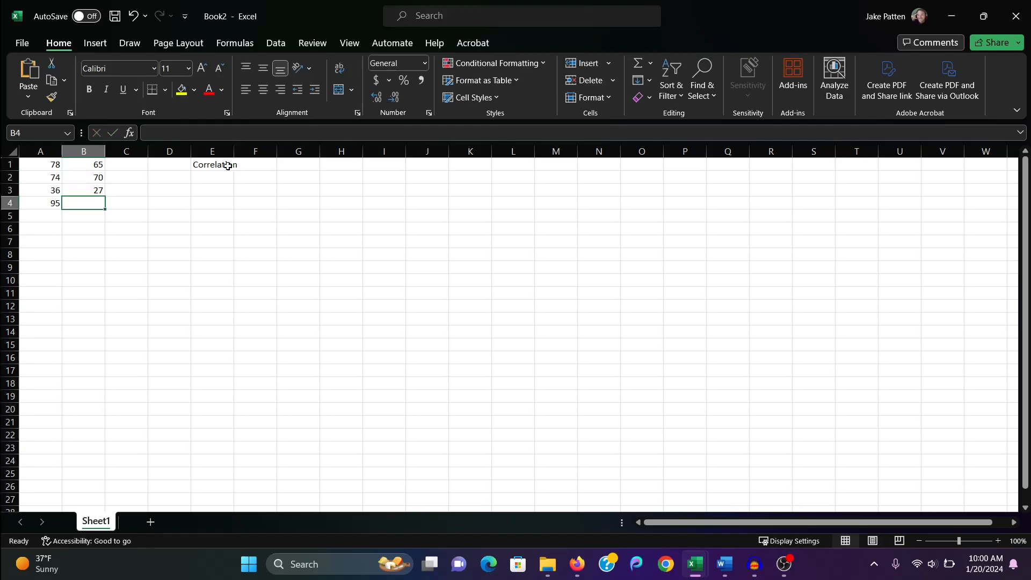
pyautogui.write('81')
pyautogui.press('Return')
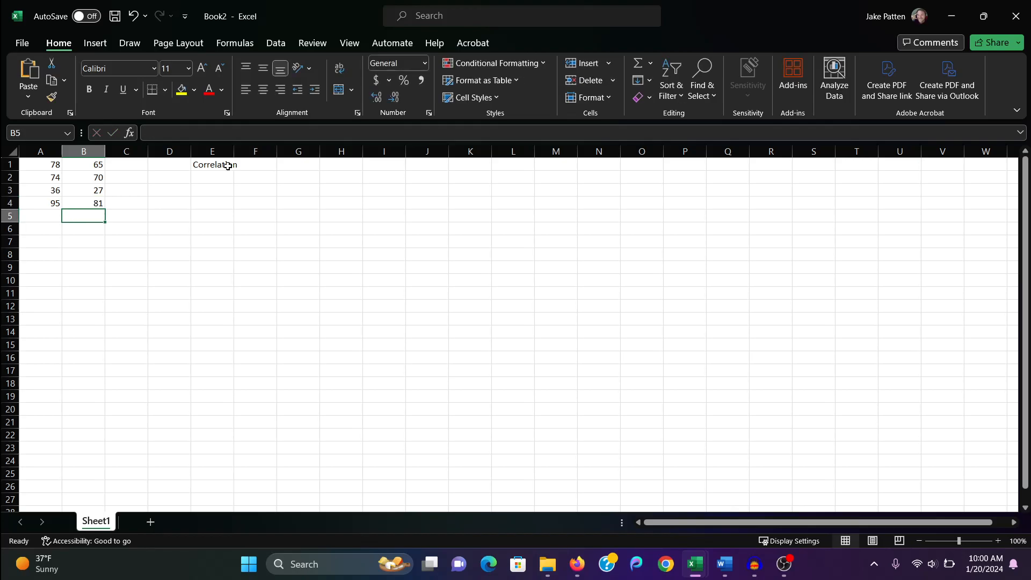
# - Copy the two score columns in A1:B4 and paste them starting at cell M5
pyautogui.moveTo(38, 164); pyautogui.dragTo(82, 200)
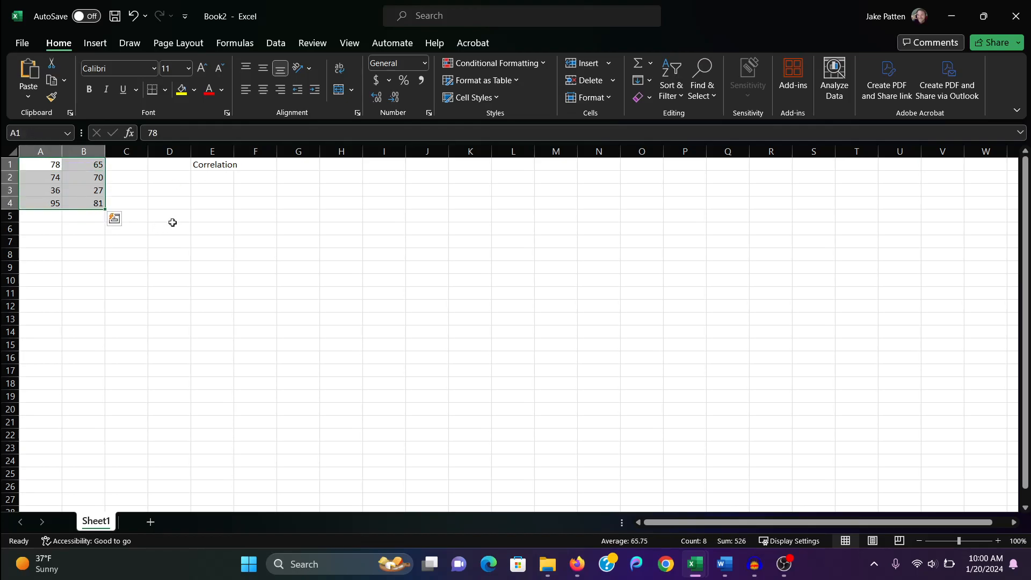
pyautogui.hotkey('ctrl', 'c')
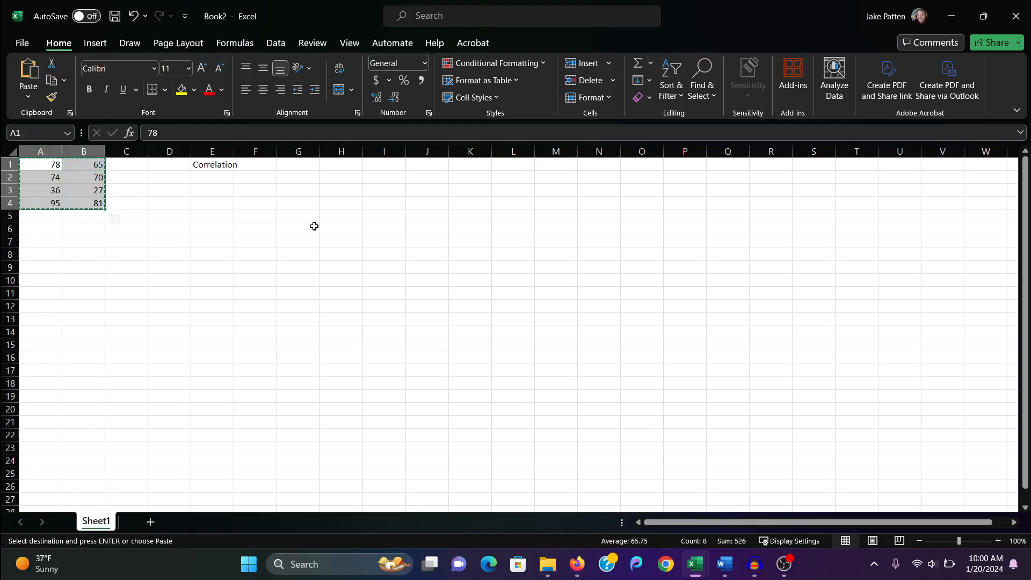
pyautogui.click(557, 215)
pyautogui.rightClick(558, 216)
pyautogui.click(609, 226)
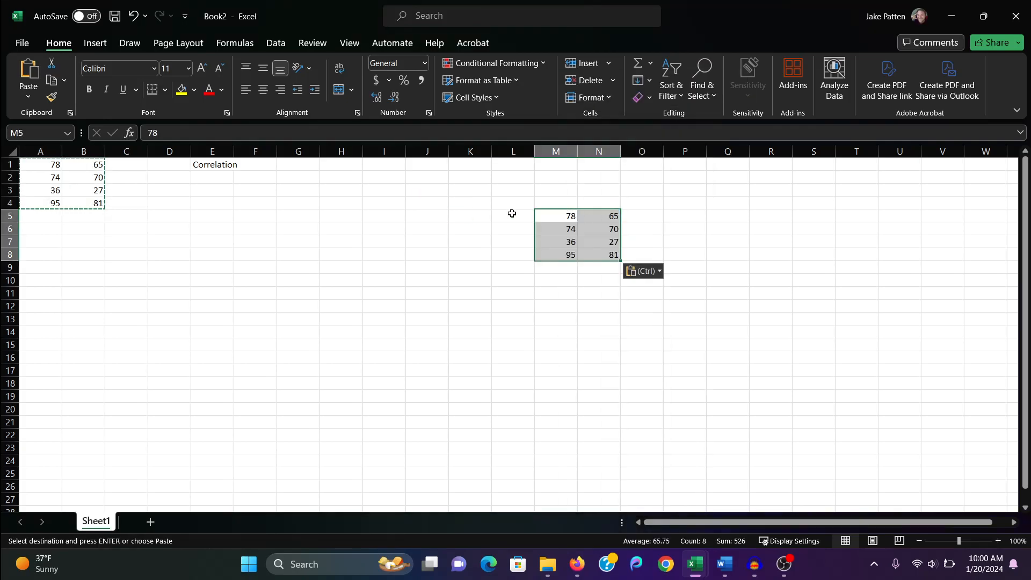
# - Number the copied rows 1 to 4 in cells L5 to L8
pyautogui.click(511, 213)
pyautogui.write('1')
pyautogui.press('Return')
pyautogui.write('2')
pyautogui.press('Return')
pyautogui.write('3')
pyautogui.press('Return')
pyautogui.write('4')
pyautogui.press('Return')
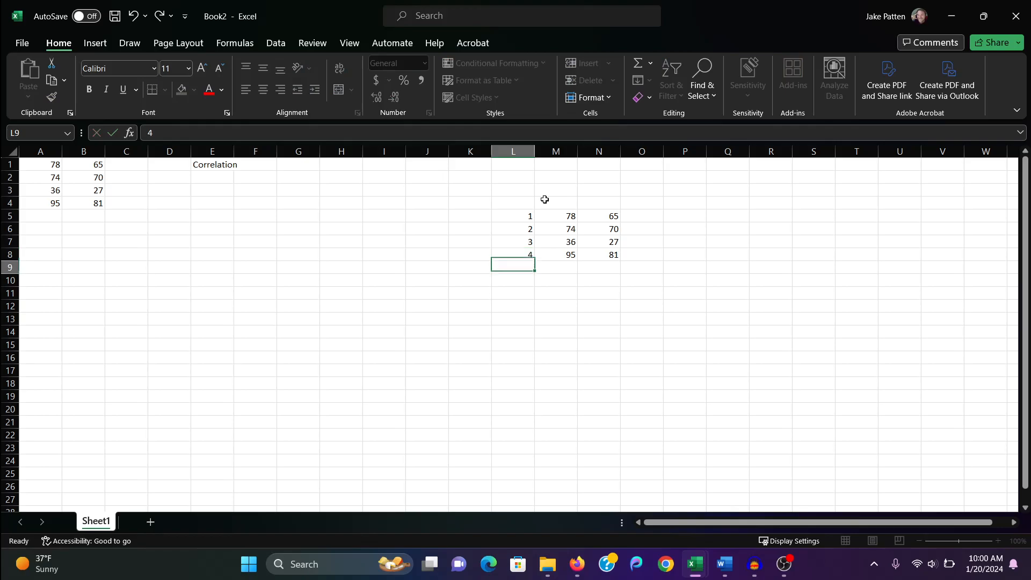
# - Calculate the average of M5:M8 in cell M9 with the AVERAGE function
pyautogui.press('Right')
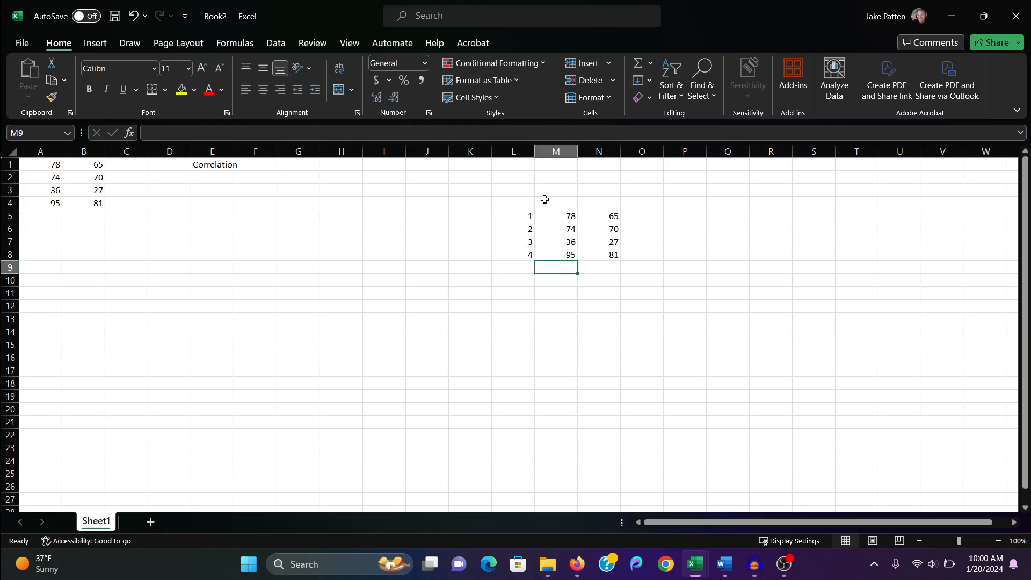
pyautogui.write('=average')
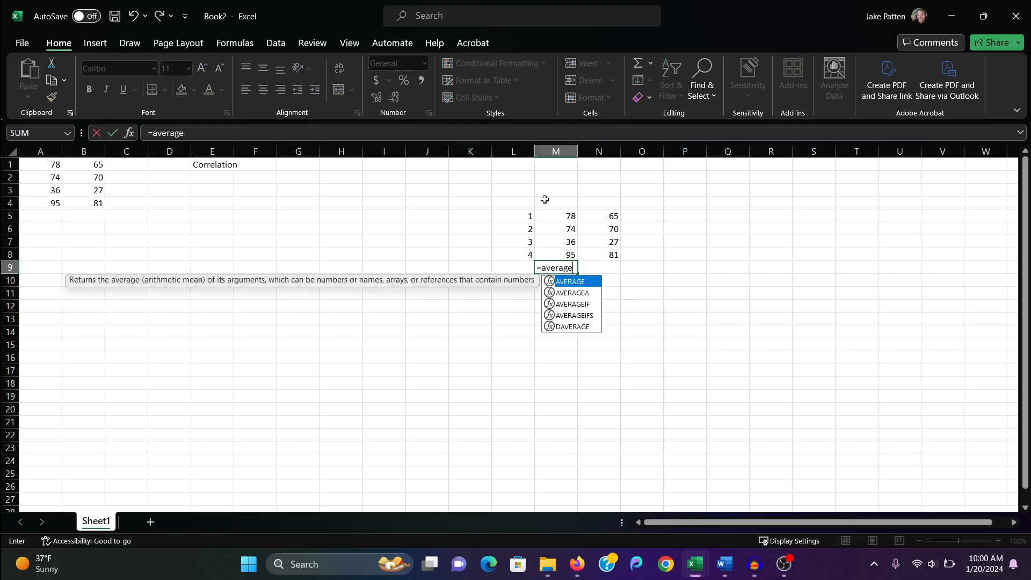
pyautogui.write('(')
pyautogui.press('Up')
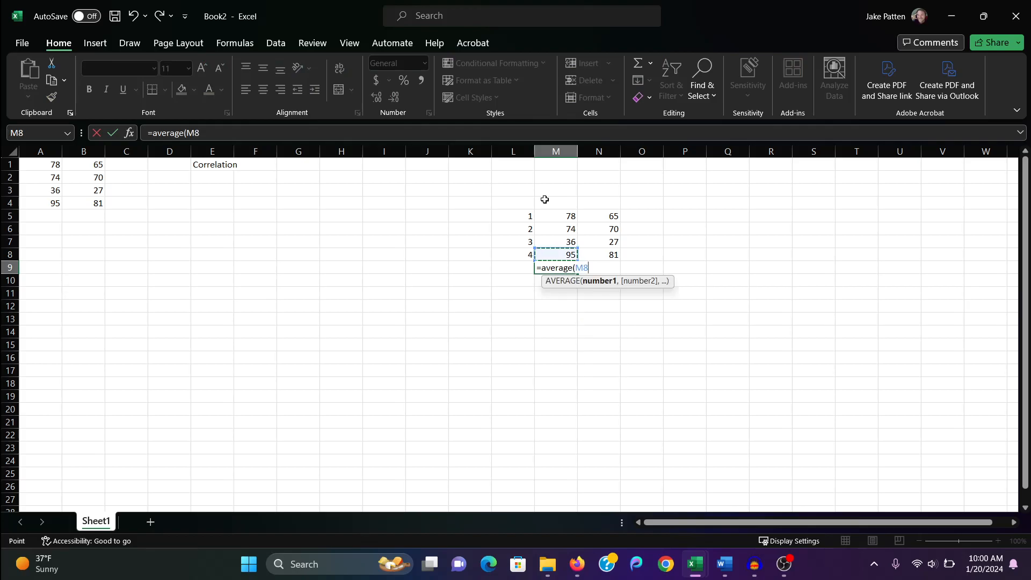
pyautogui.hotkey('shift', 'Up')
pyautogui.hotkey('shift', 'Up')
pyautogui.hotkey('shift', 'Up')
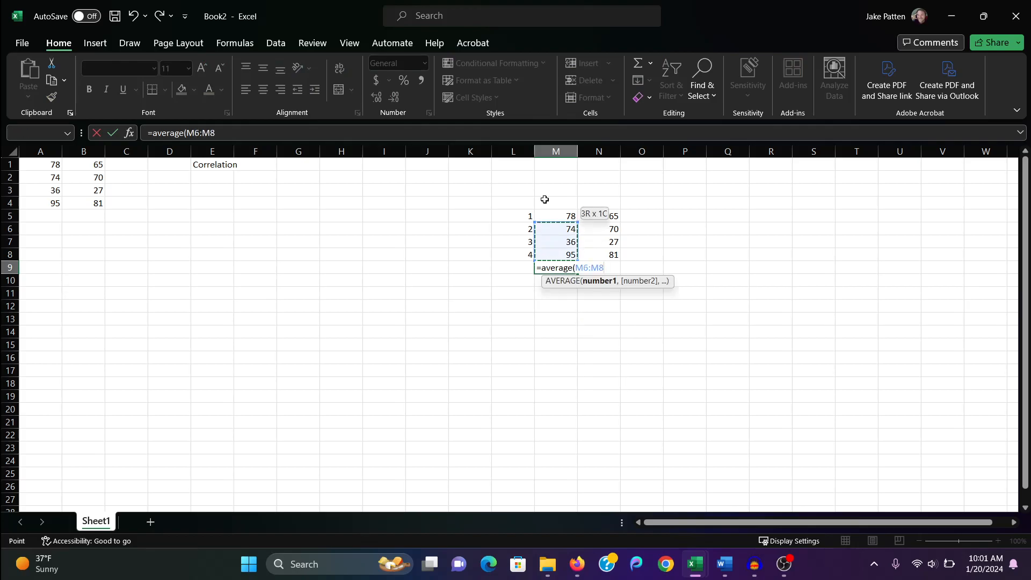
pyautogui.press('Return')
# - Copy the average formula from M9 into N9 for the second score column
pyautogui.press('Up')
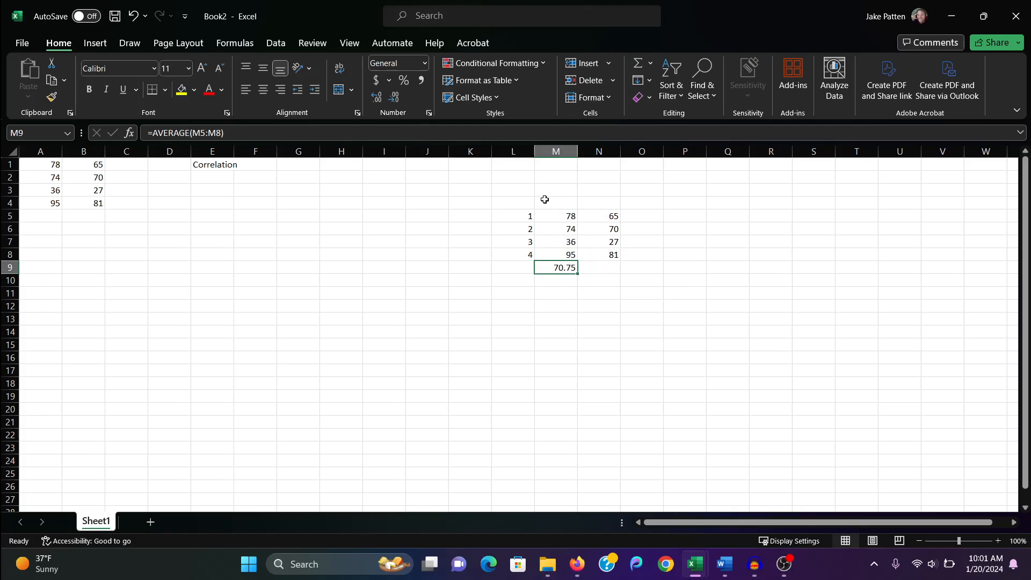
pyautogui.hotkey('ctrl', 'c')
pyautogui.press('Right')
pyautogui.hotkey('ctrl', 'v')
# - Label the copied table's columns "Student", "Exam 1" and "Exam 2" in cells L4, M4 and N4
pyautogui.press('Up')
pyautogui.press('Up')
pyautogui.press('Up')
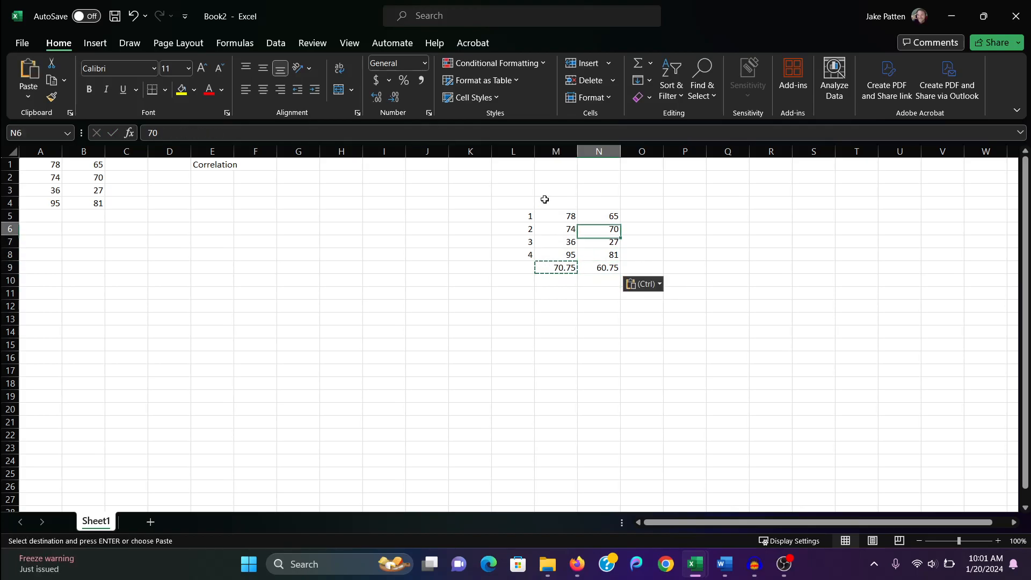
pyautogui.press('Up')
pyautogui.press('Up')
pyautogui.press('Left')
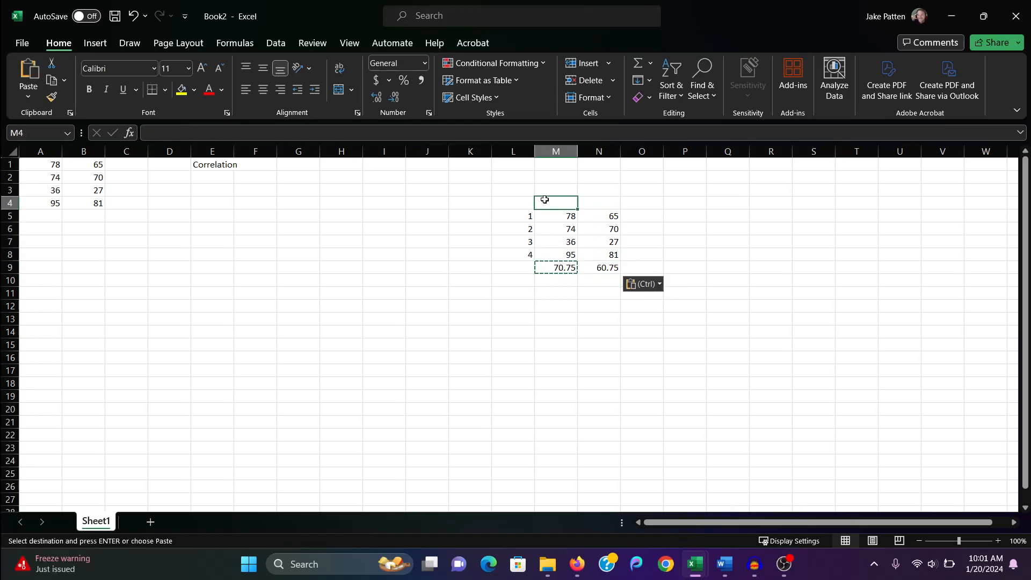
pyautogui.write('Exam 1')
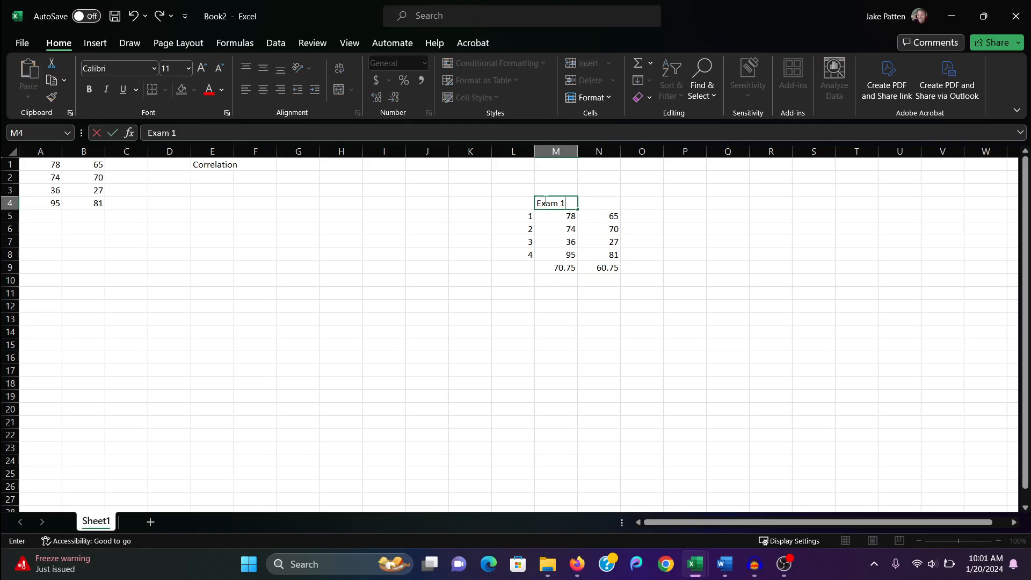
pyautogui.press('Tab')
pyautogui.write('Exam')
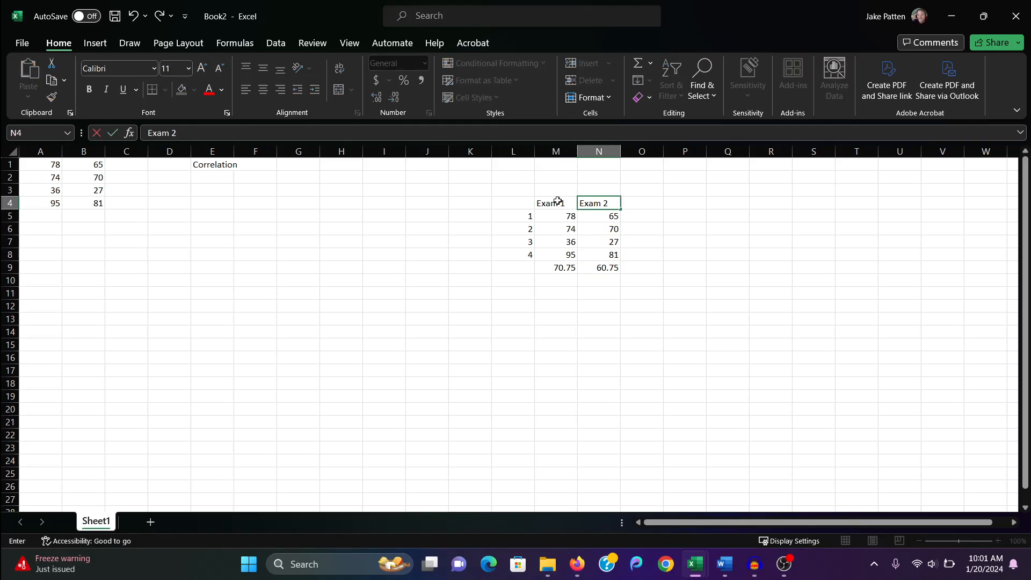
pyautogui.write(' 2')
pyautogui.press('Left')
pyautogui.press('Left')
pyautogui.write('Student')
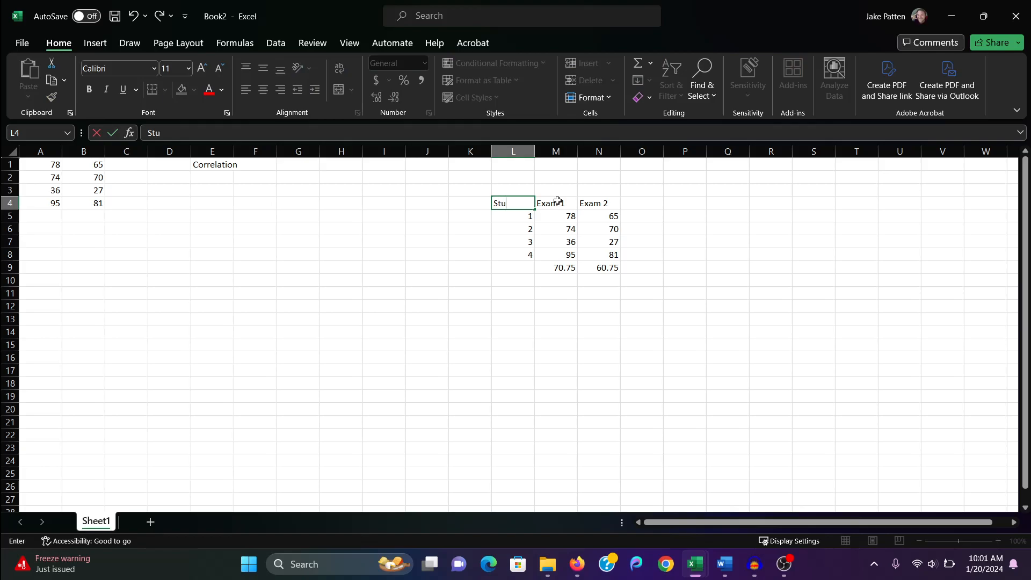
pyautogui.press('Return')
pyautogui.press('Right')
pyautogui.press('Right')
pyautogui.press('Right')
pyautogui.press('Right')
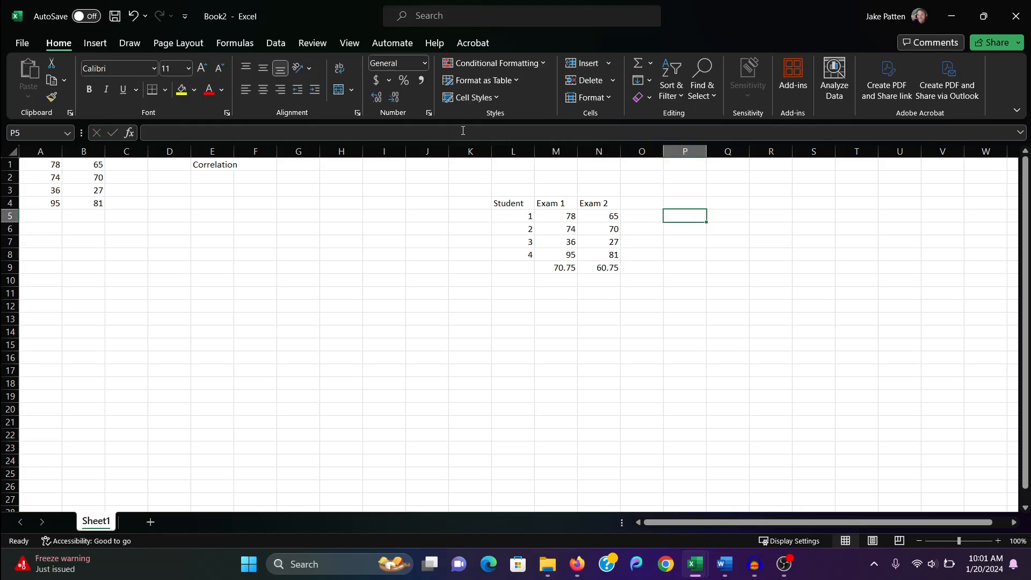
pyautogui.click(512, 215)
pyautogui.press('Up')
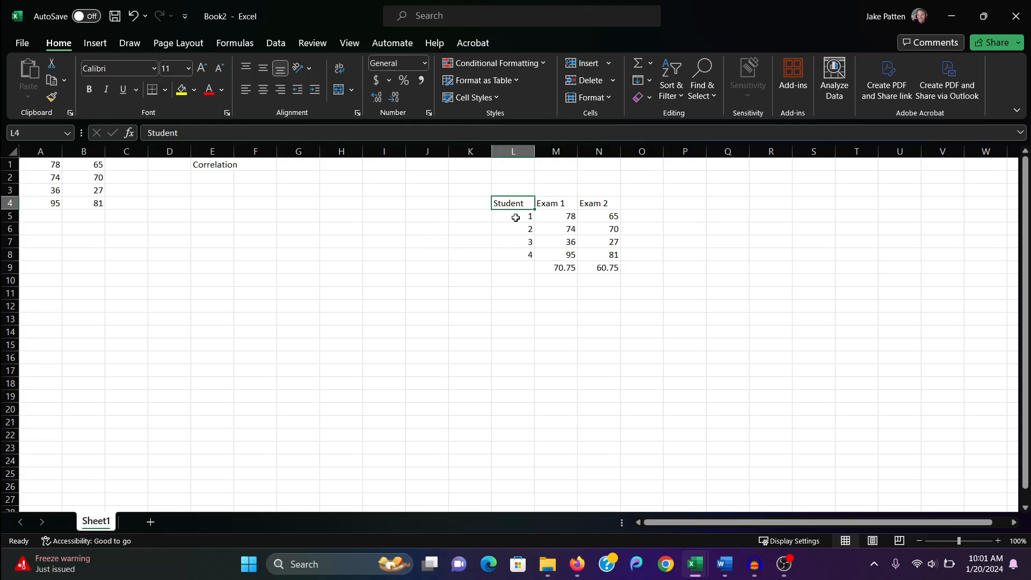
pyautogui.click(562, 206)
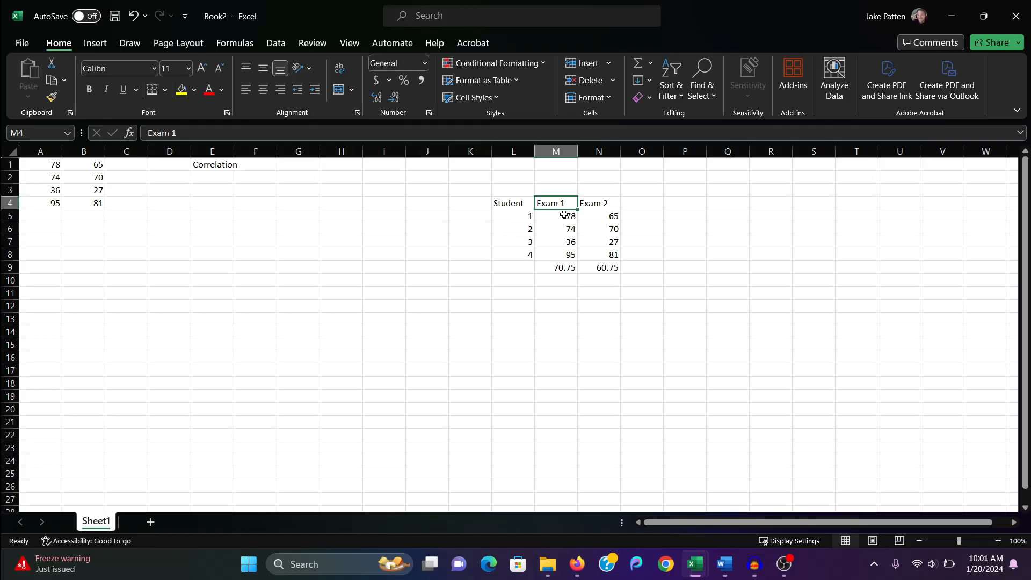
# - Label the averages row "Average" in cell L9
pyautogui.click(519, 267)
pyautogui.write('Average')
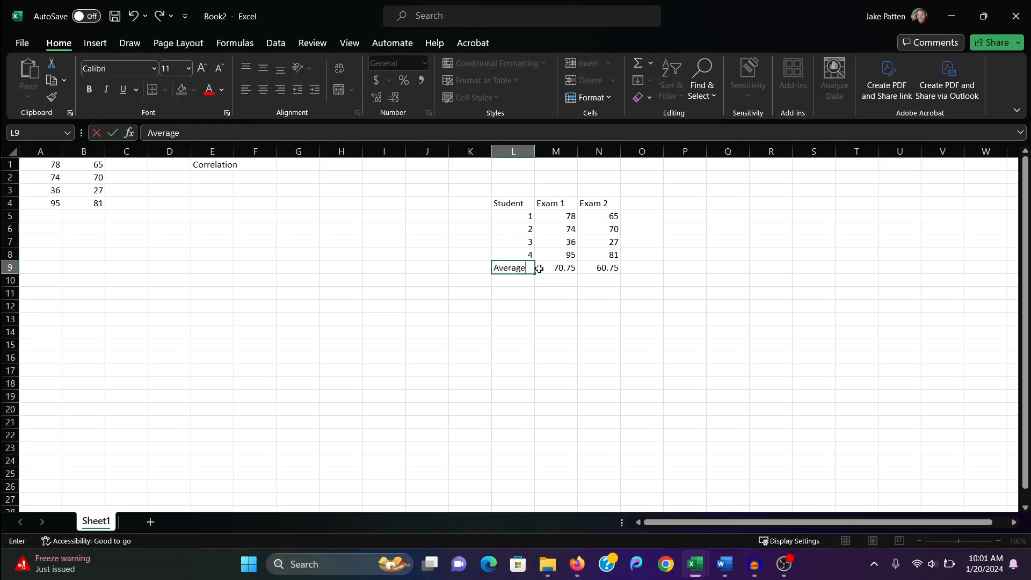
pyautogui.click(539, 268)
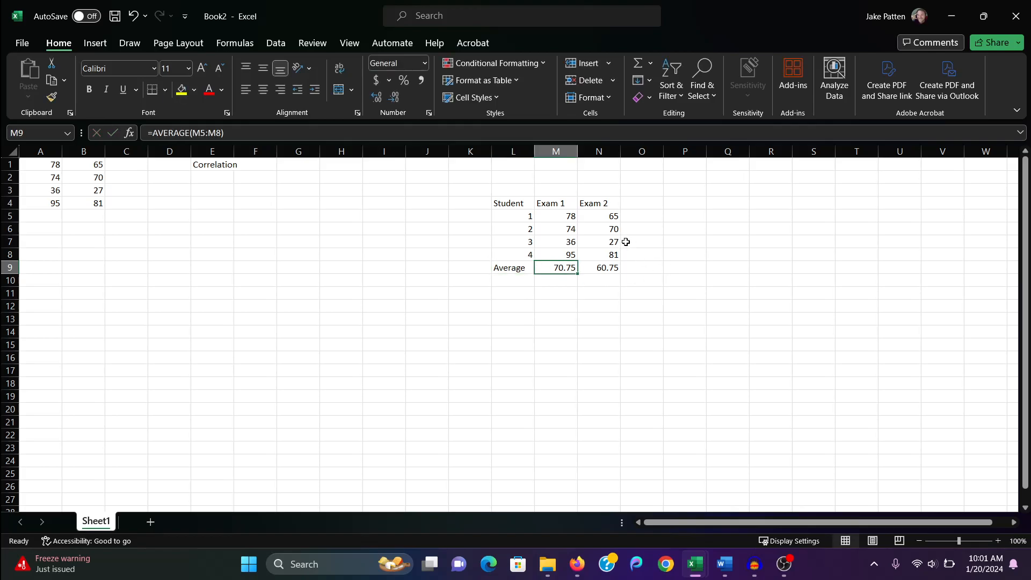
pyautogui.click(588, 293)
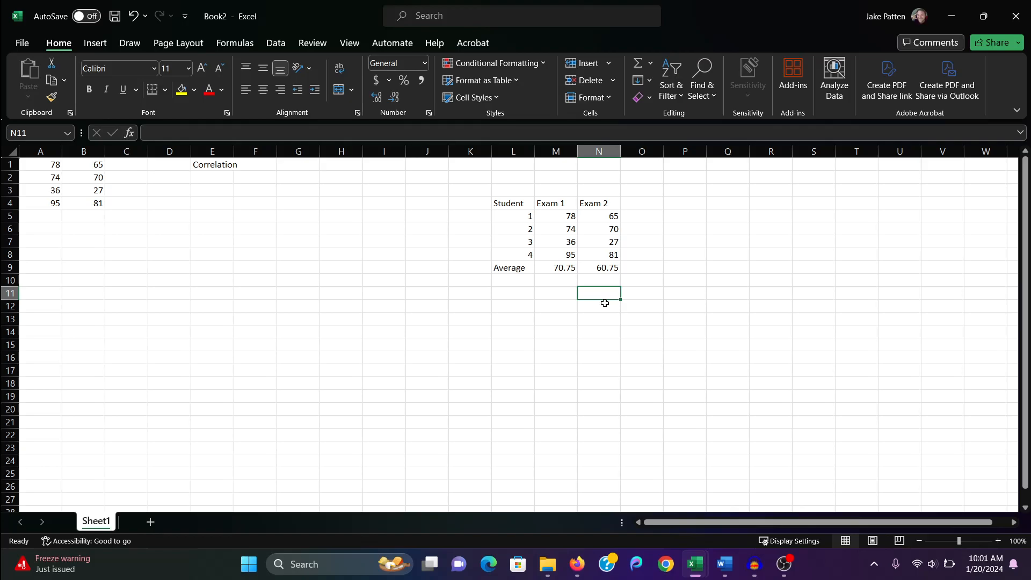
pyautogui.click(699, 280)
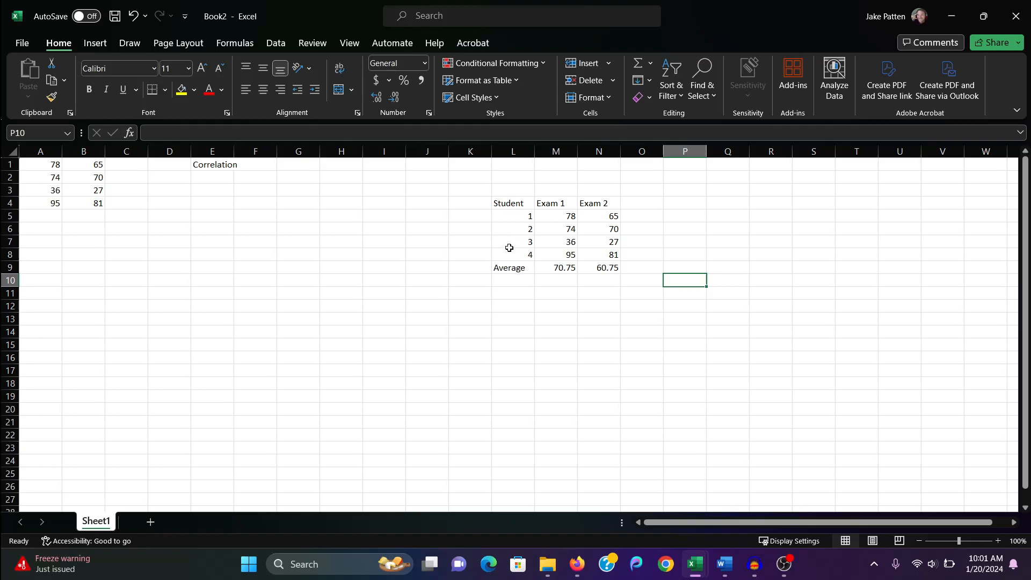
pyautogui.click(511, 215)
pyautogui.click(512, 230)
pyautogui.click(515, 243)
pyautogui.click(516, 254)
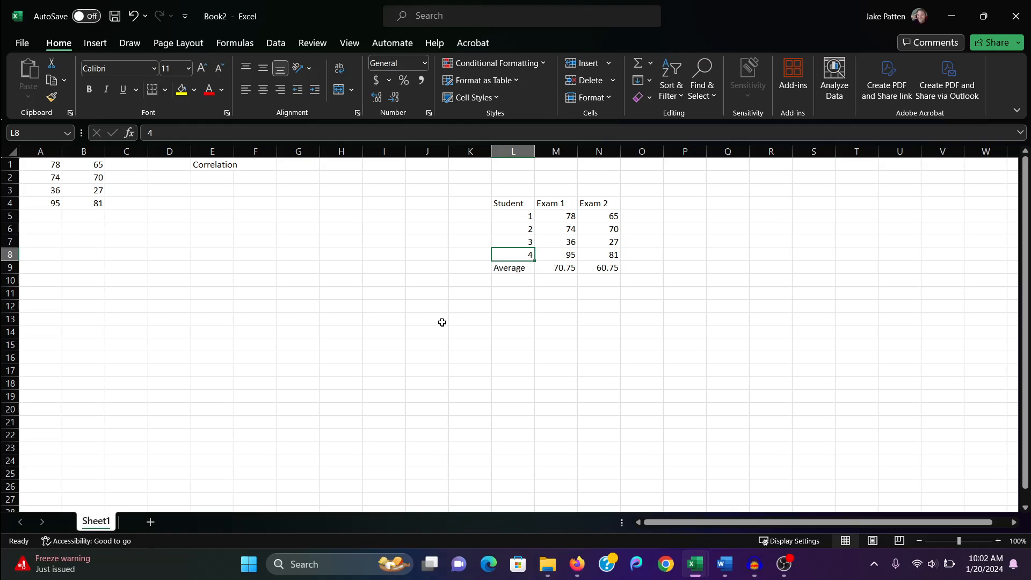
# - Fill the Student column cells L4:L8 with the standard red color
pyautogui.moveTo(510, 203); pyautogui.dragTo(505, 250)
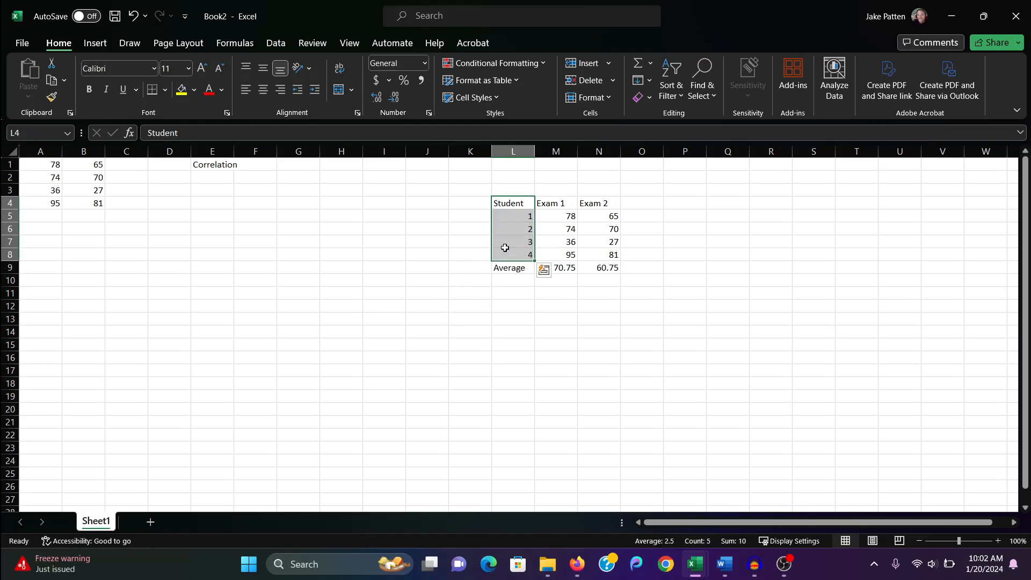
pyautogui.click(194, 90)
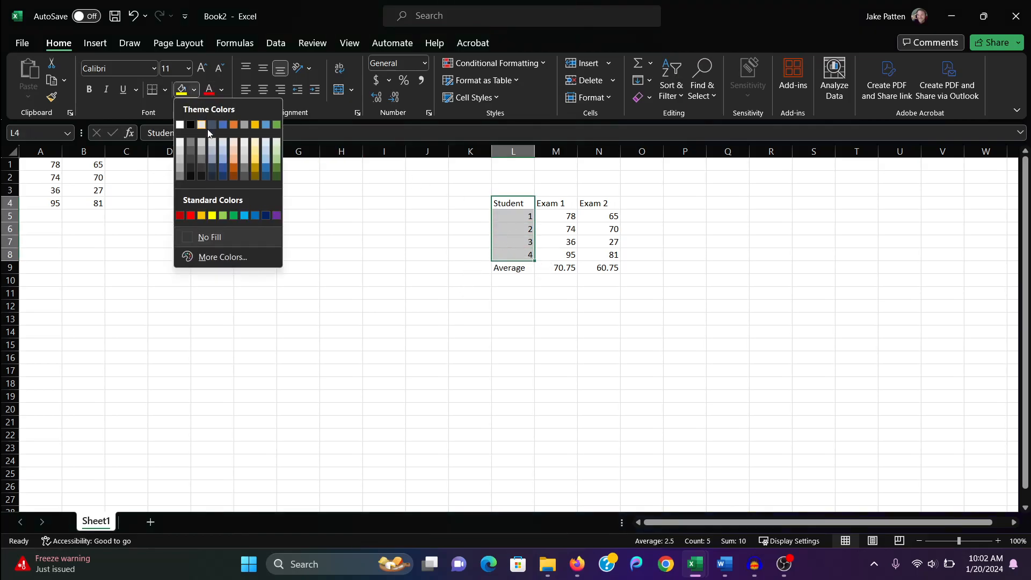
pyautogui.click(191, 215)
pyautogui.click(575, 291)
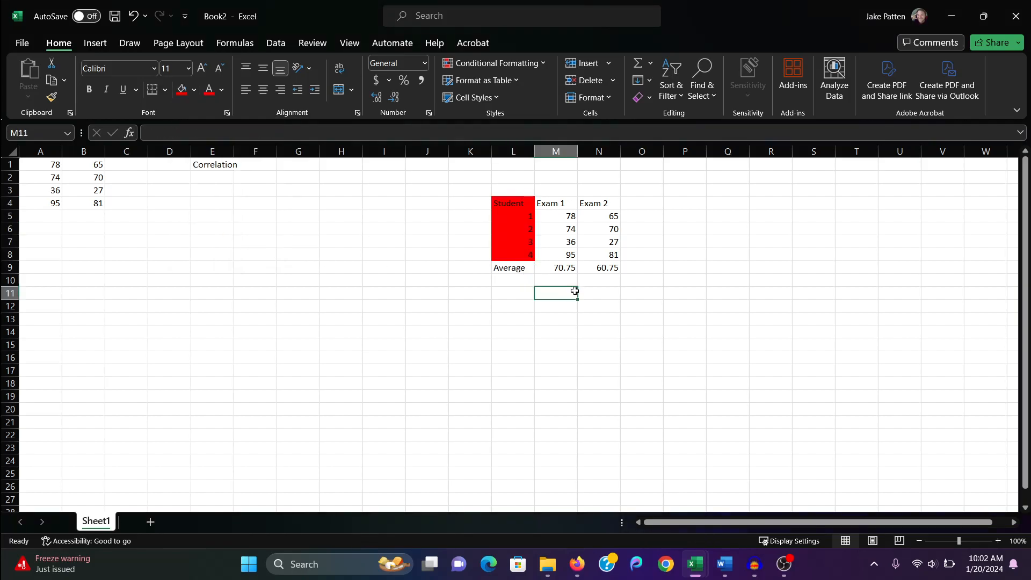
# - Examine the first student's Exam 1 and Exam 2 scores against the exam averages in row 9
pyautogui.click(563, 268)
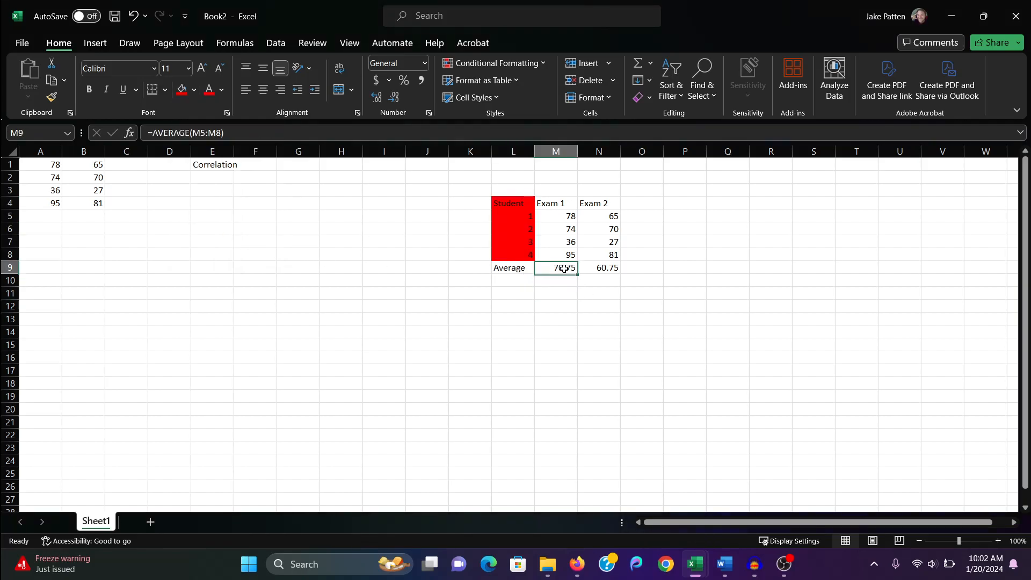
pyautogui.click(556, 204)
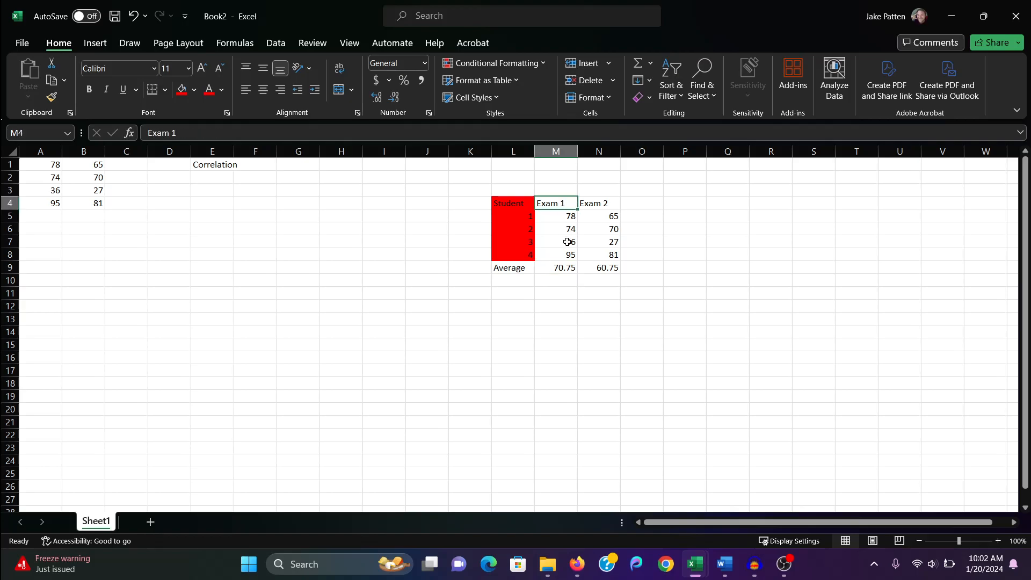
pyautogui.click(591, 205)
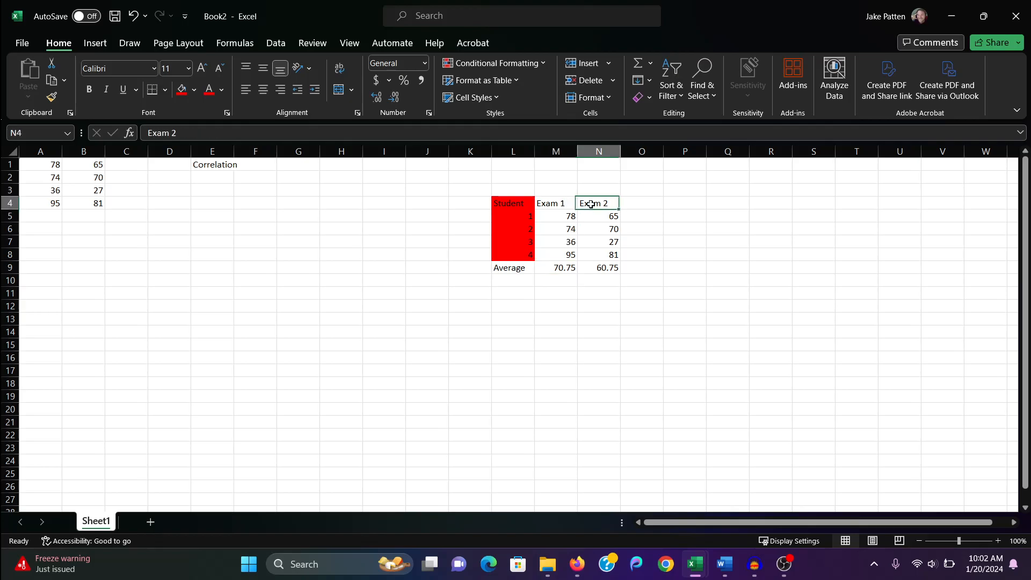
pyautogui.click(562, 216)
pyautogui.click(564, 267)
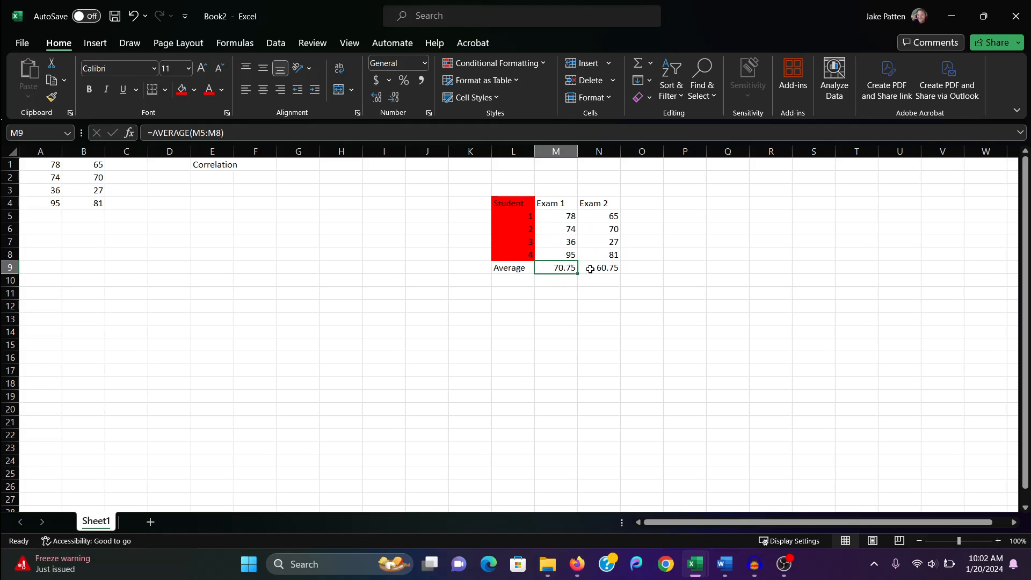
pyautogui.click(588, 218)
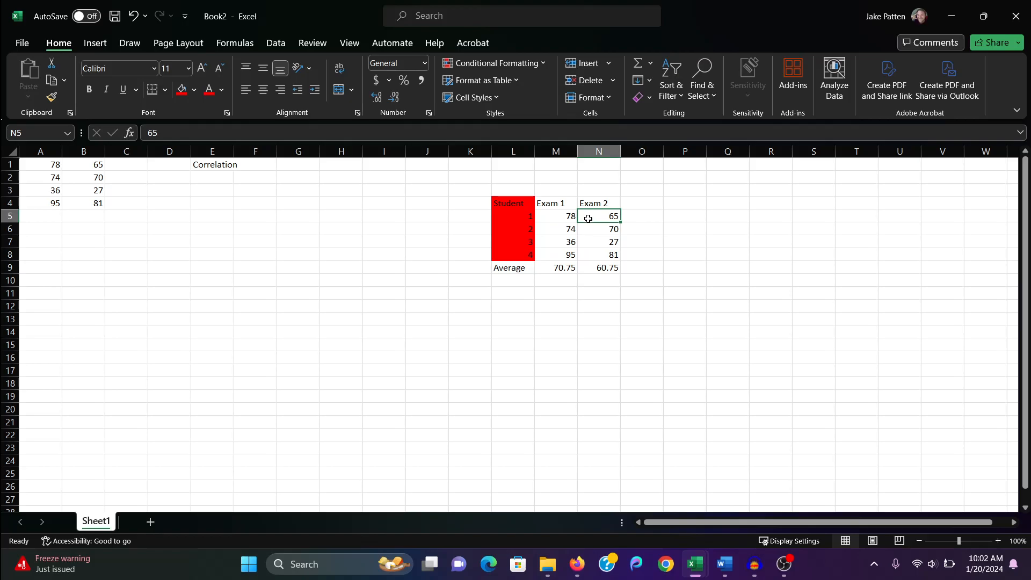
pyautogui.click(511, 218)
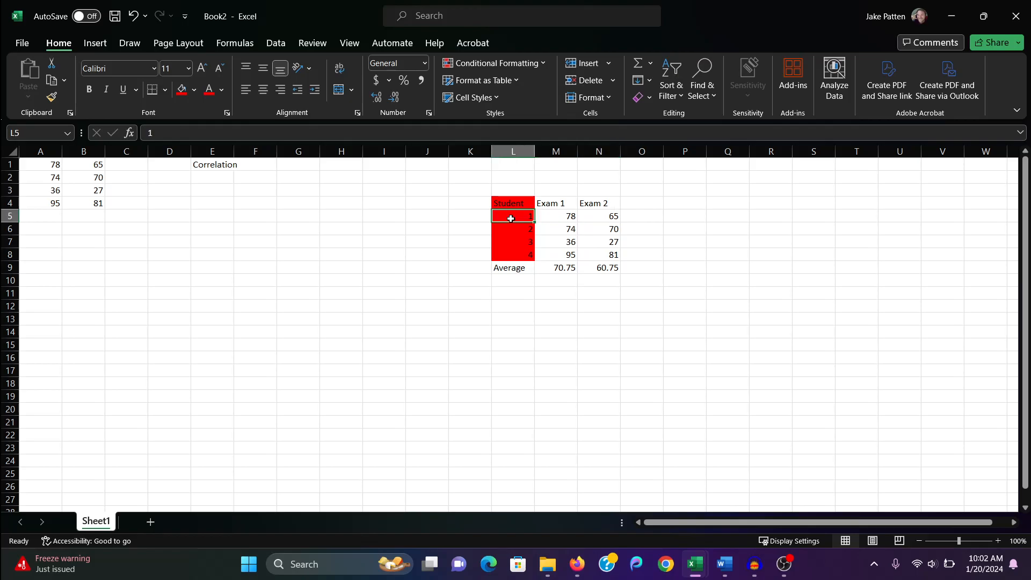
pyautogui.click(564, 216)
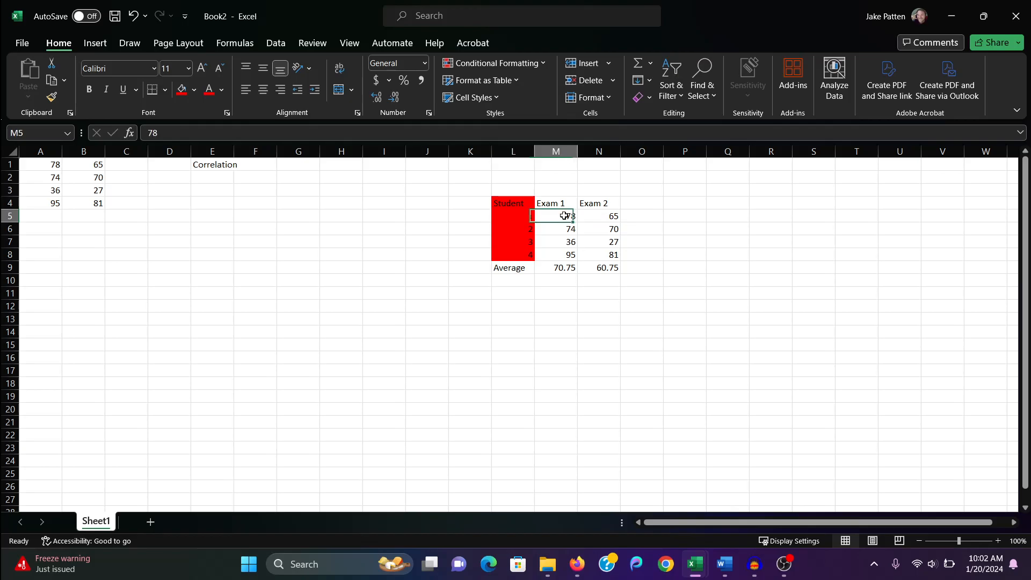
pyautogui.click(604, 216)
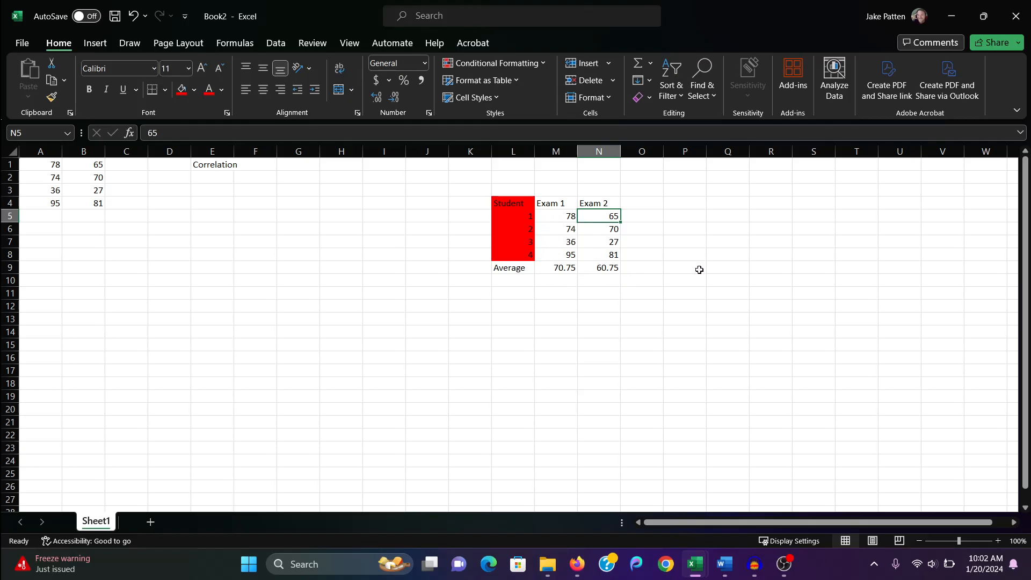
# - Enter a second small data set, with 7 and 3 in P5:Q5 and 3 and 7 in P6:Q6
pyautogui.click(686, 220)
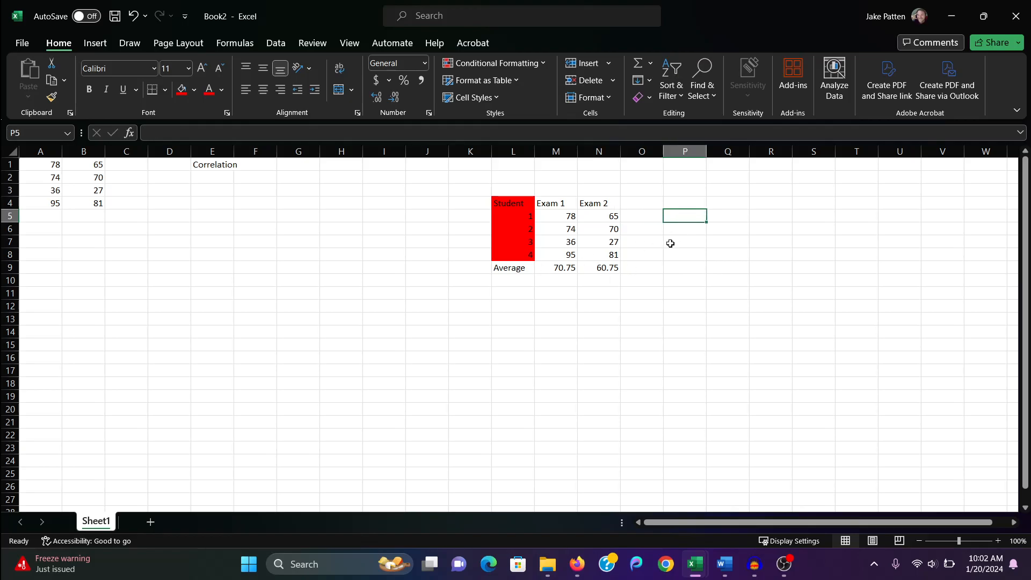
pyautogui.click(670, 244)
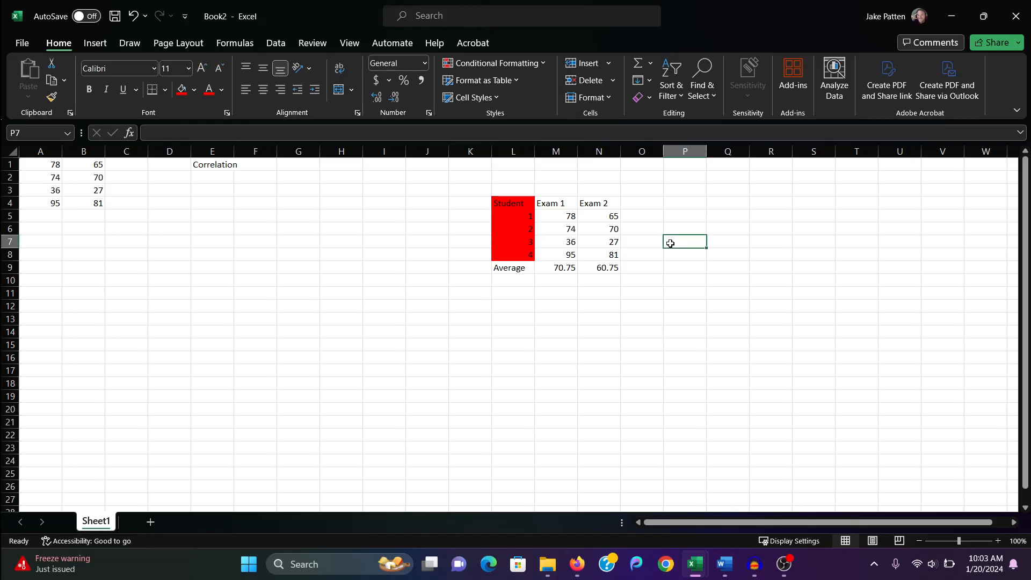
pyautogui.press('Up')
pyautogui.press('Up')
pyautogui.write('7')
pyautogui.press('Tab')
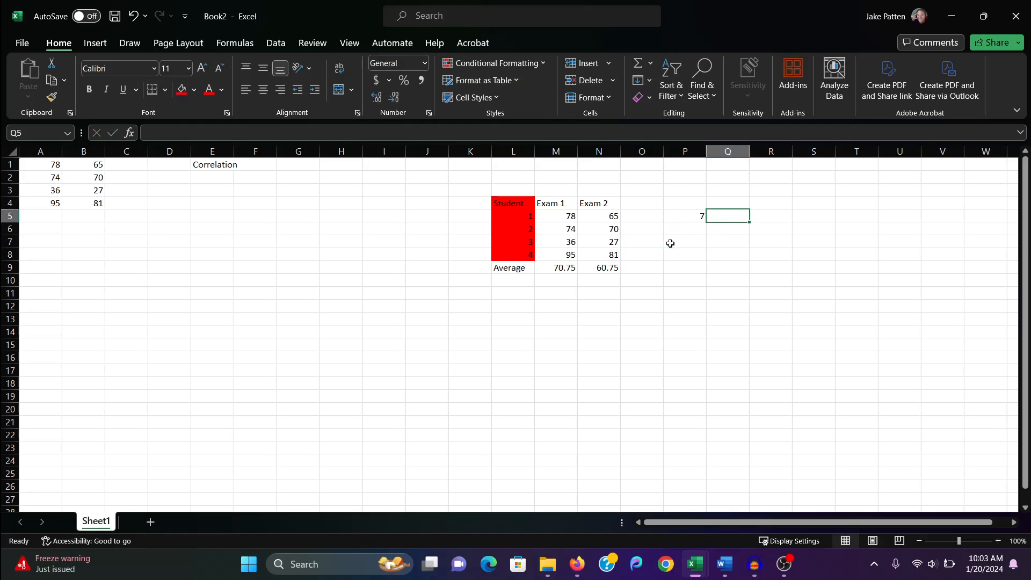
pyautogui.write('3')
pyautogui.press('Return')
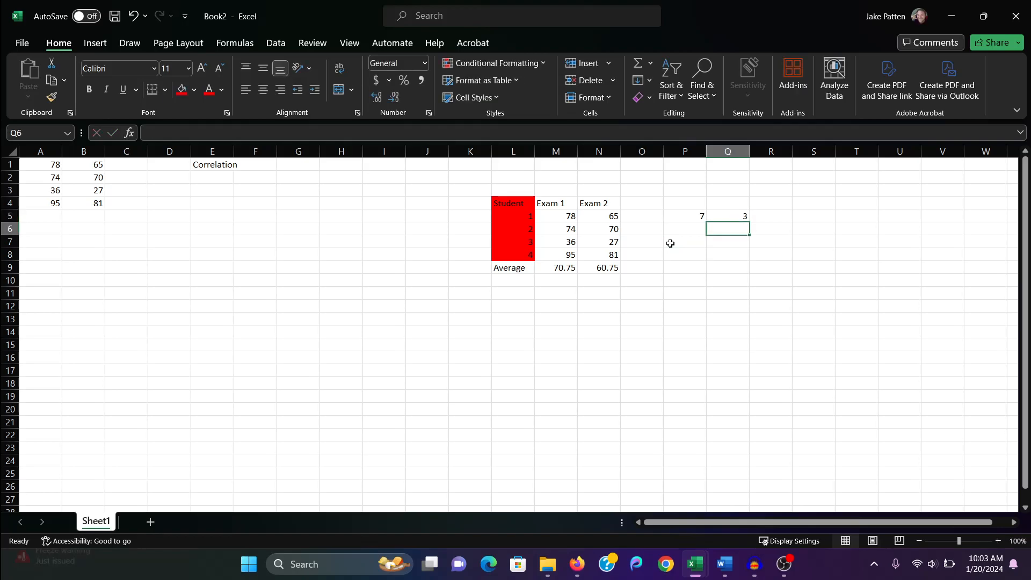
pyautogui.press('Left')
pyautogui.write('3')
pyautogui.press('Tab')
pyautogui.write('7')
pyautogui.press('Down')
# - Label the new data set's columns "Choc" in cell P4 and "Broc" in cell Q4
pyautogui.press('Up')
pyautogui.press('Up')
pyautogui.press('Up')
pyautogui.press('Left')
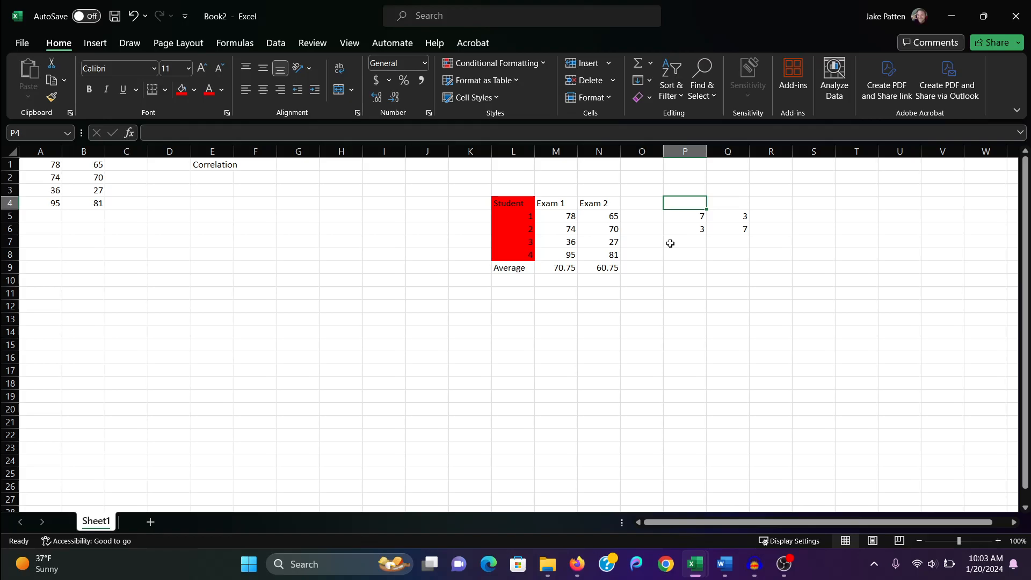
pyautogui.write('Choc')
pyautogui.press('Tab')
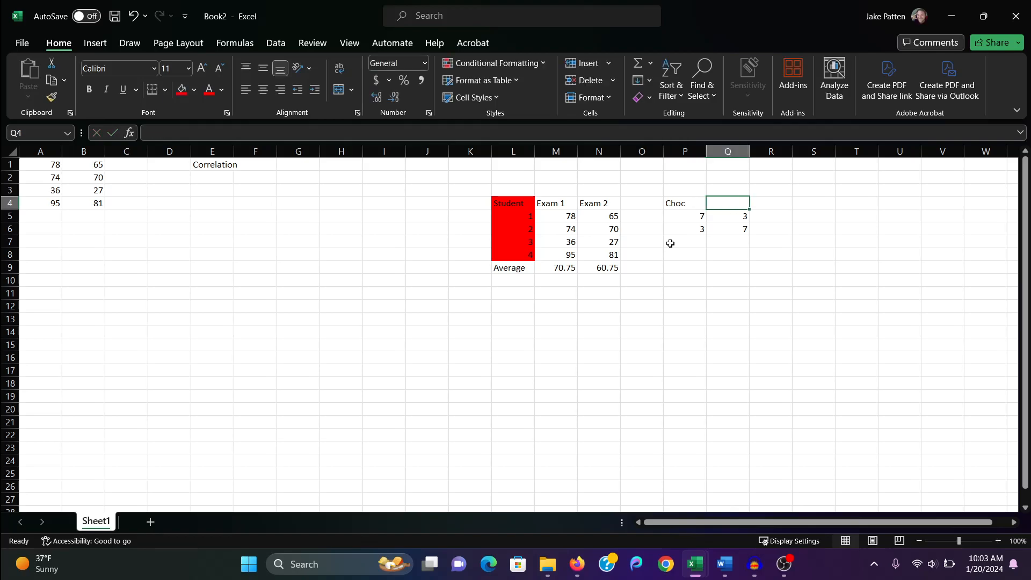
pyautogui.write('Broc')
pyautogui.press('Down')
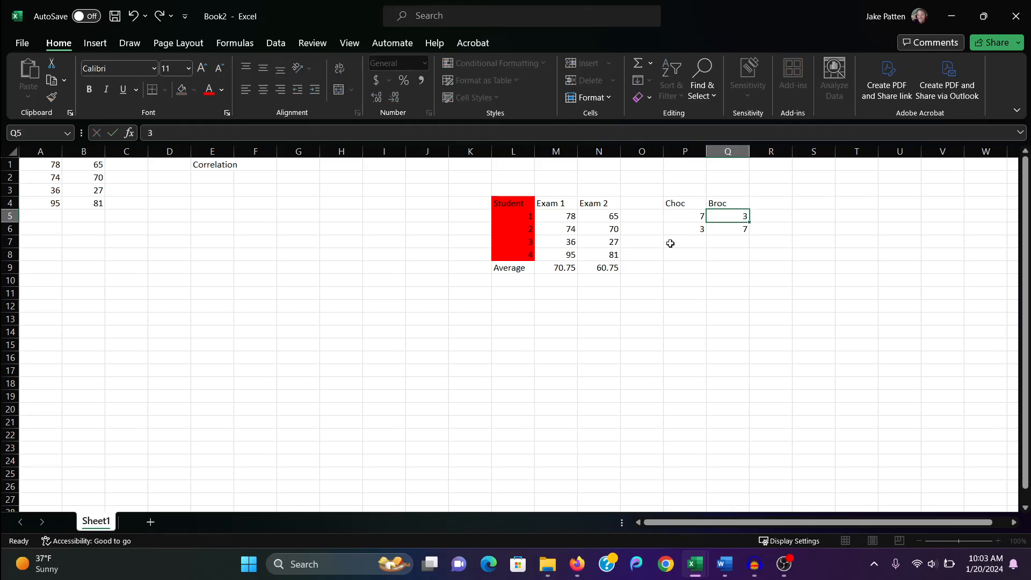
# - Add an averages row to the Choc and Broc data, with "Avg" in O7 and 5 in both P7 and Q7
pyautogui.press('Left')
pyautogui.press('Left')
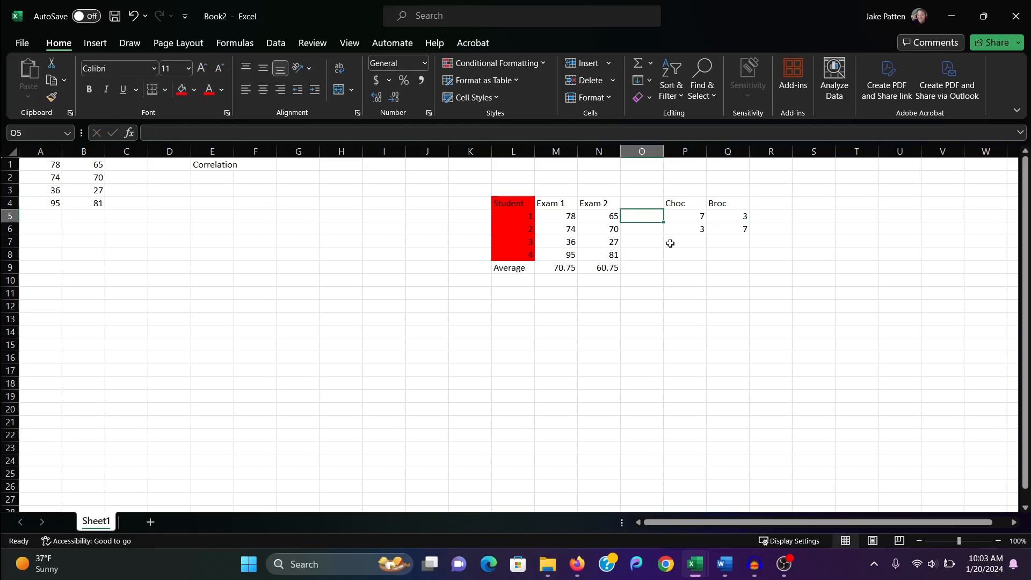
pyautogui.press('Right')
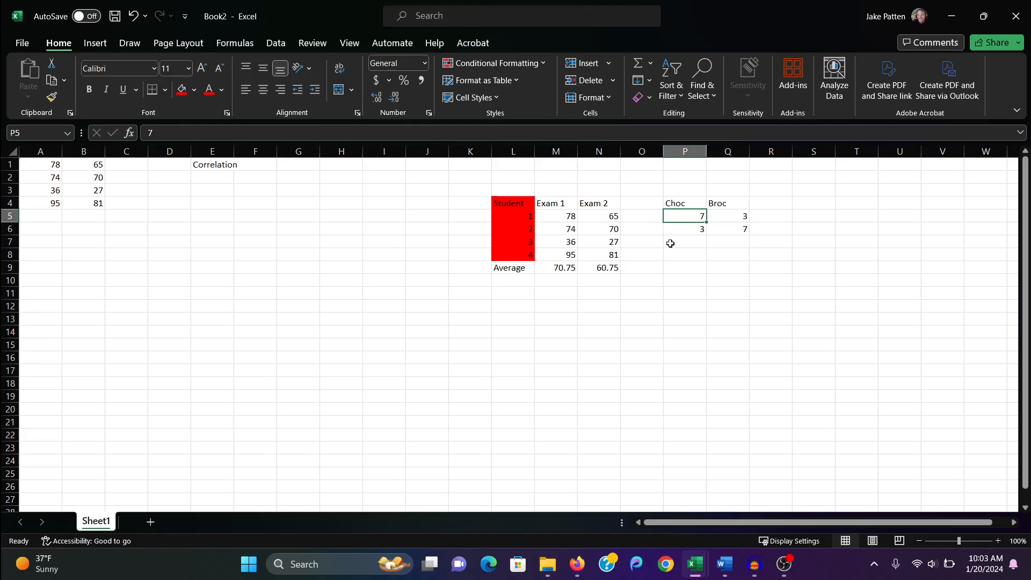
pyautogui.press('Down')
pyautogui.press('Down')
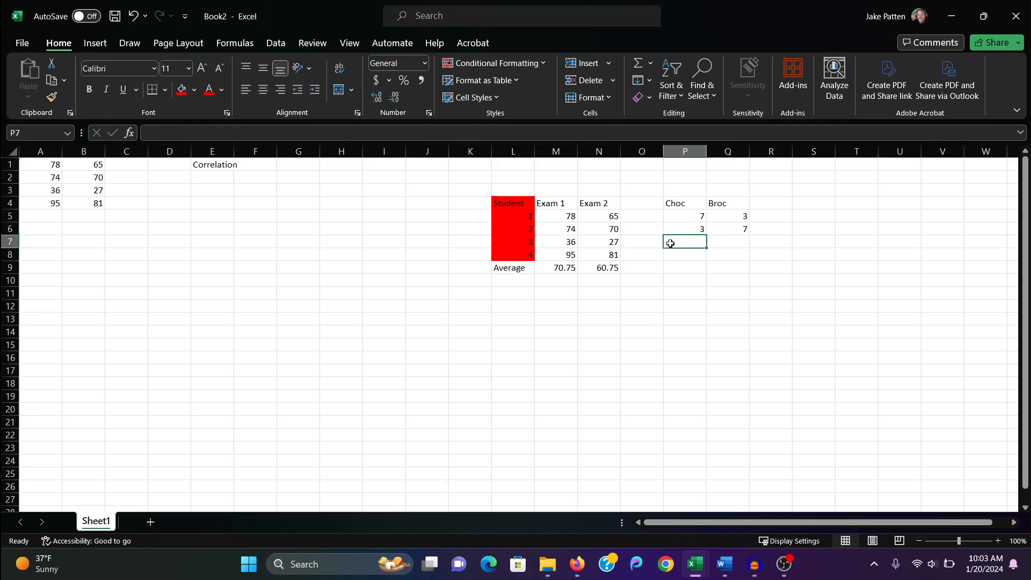
pyautogui.press('Left')
pyautogui.write('A')
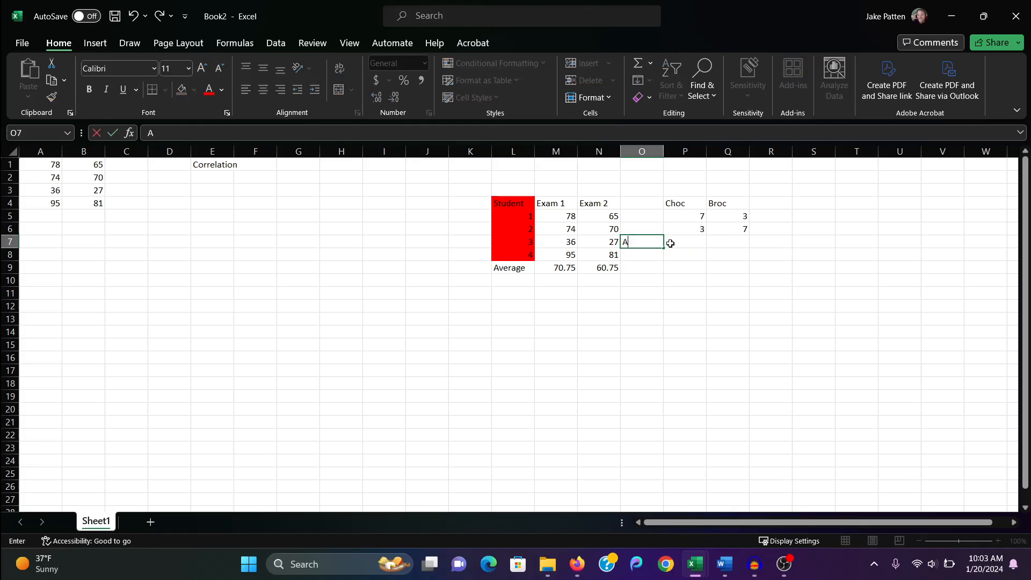
pyautogui.write('vg')
pyautogui.press('Right')
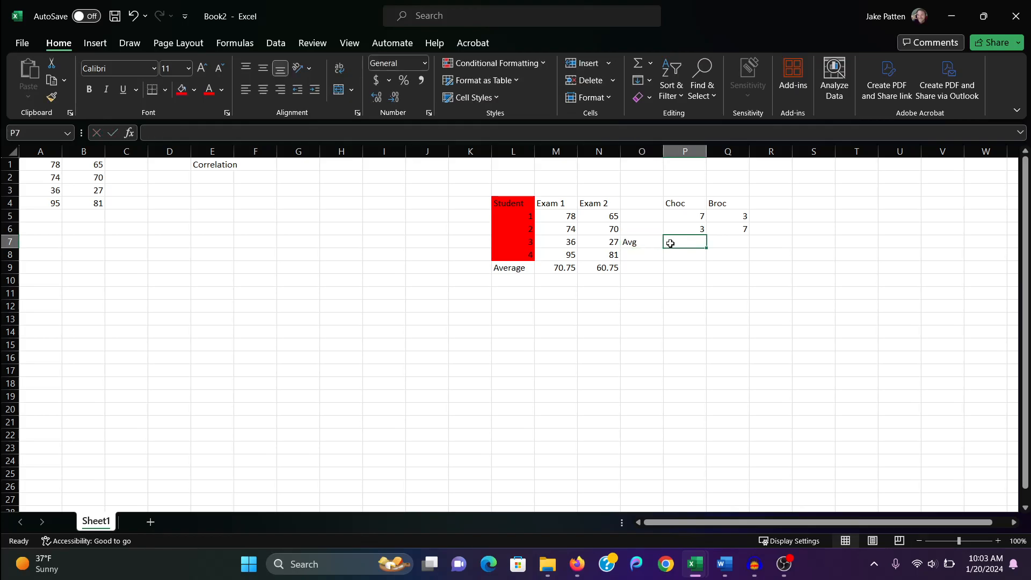
pyautogui.write('5')
pyautogui.press('Right')
pyautogui.write('5')
pyautogui.press('Return')
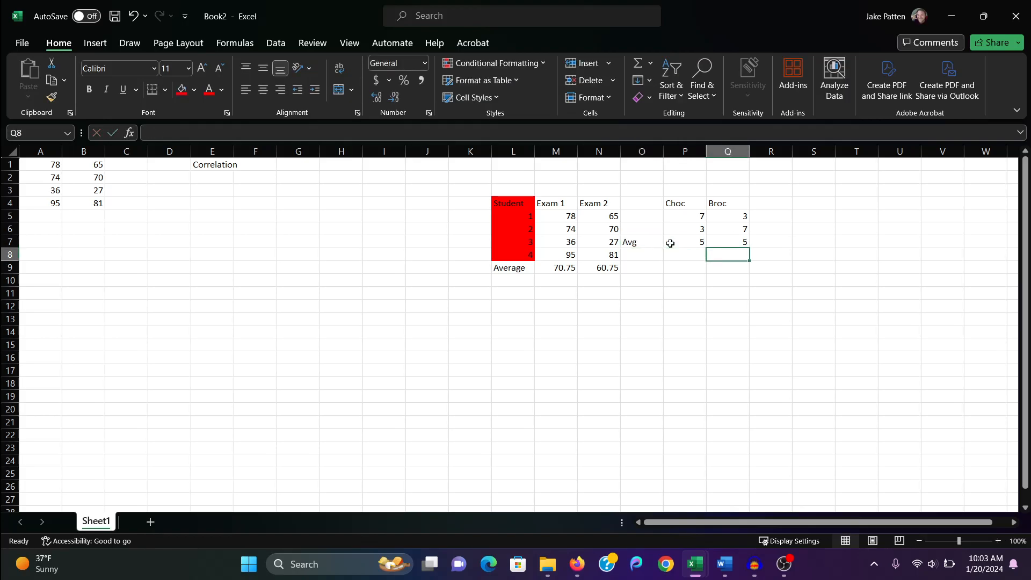
# - Compare each Choc and Broc value in rows 5 and 6 with its column average in row 7
pyautogui.click(670, 243)
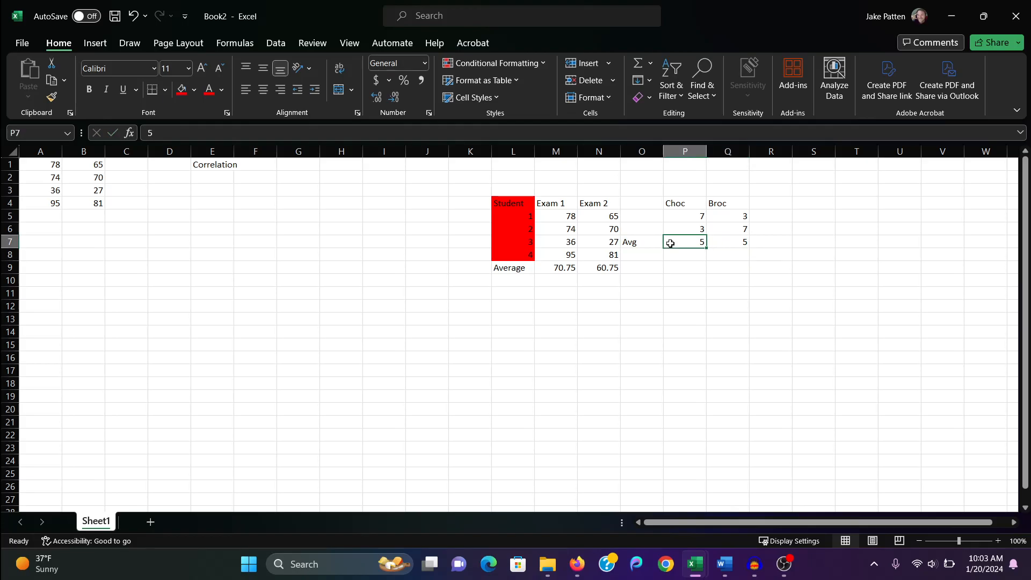
pyautogui.press('Up')
pyautogui.press('Up')
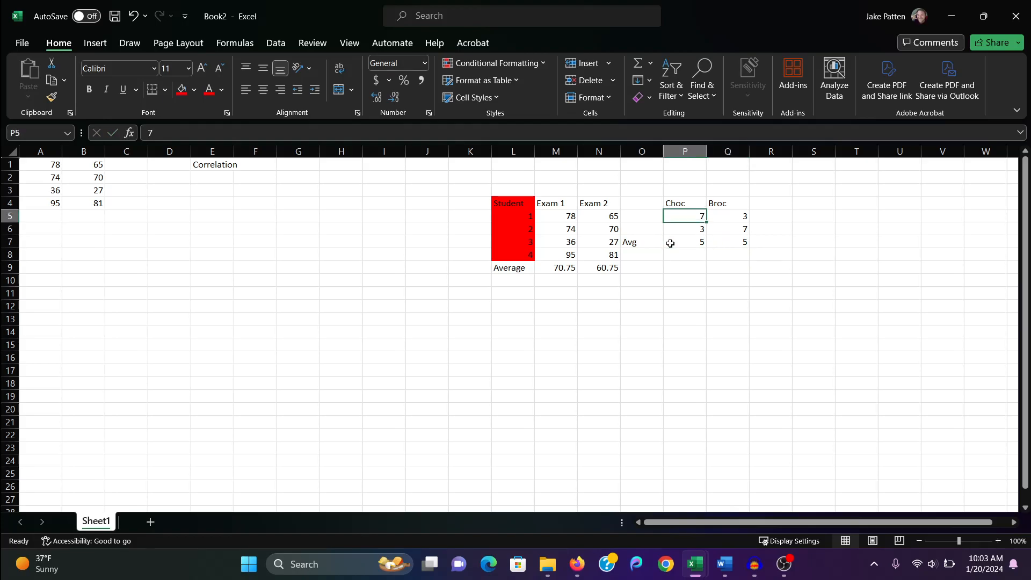
pyautogui.press('Right')
pyautogui.press('Left')
pyautogui.press('Down')
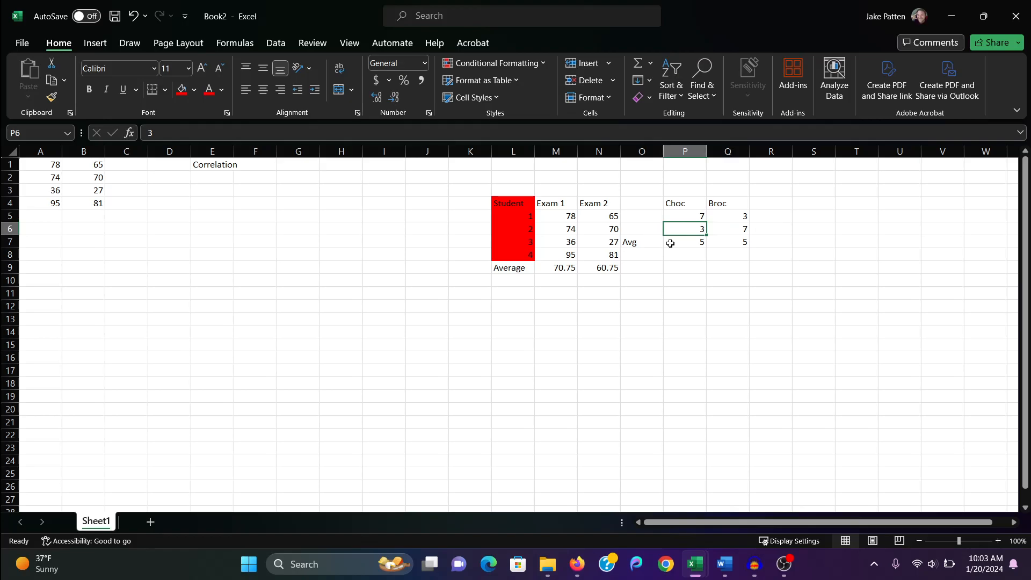
pyautogui.press('Right')
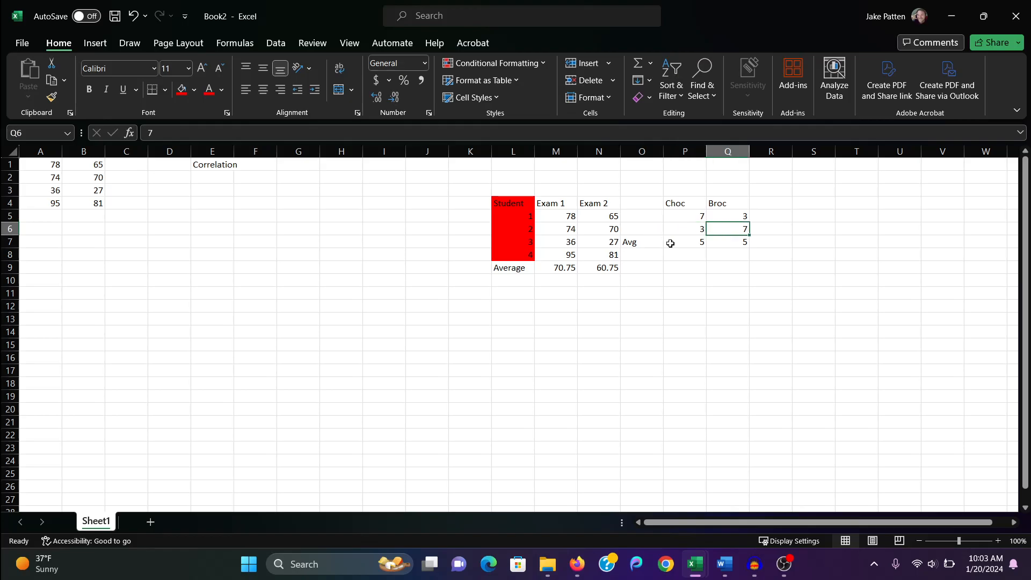
pyautogui.press('Down')
pyautogui.press('Left')
pyautogui.press('Right')
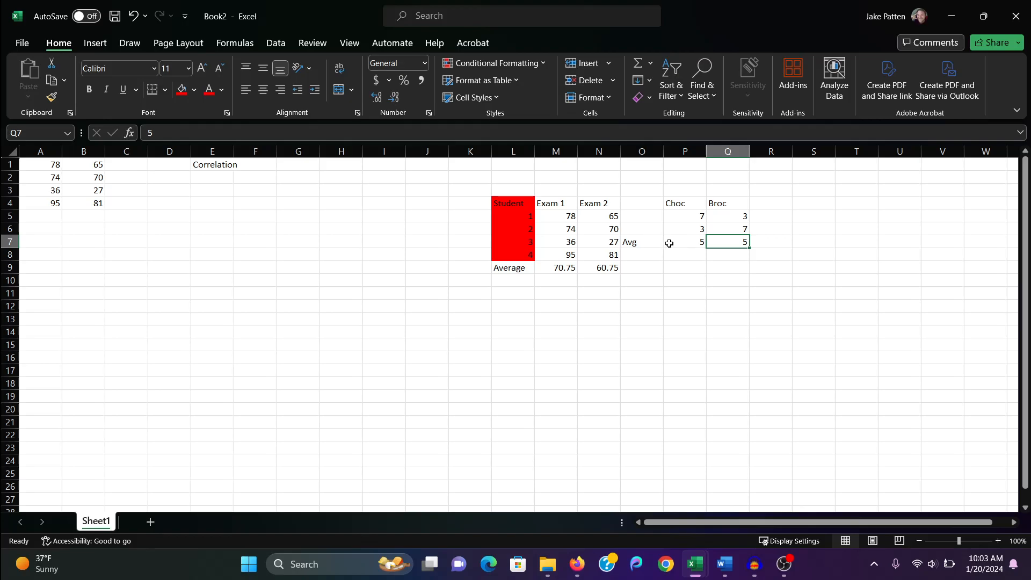
pyautogui.press('Left')
pyautogui.press('Right')
pyautogui.press('Up')
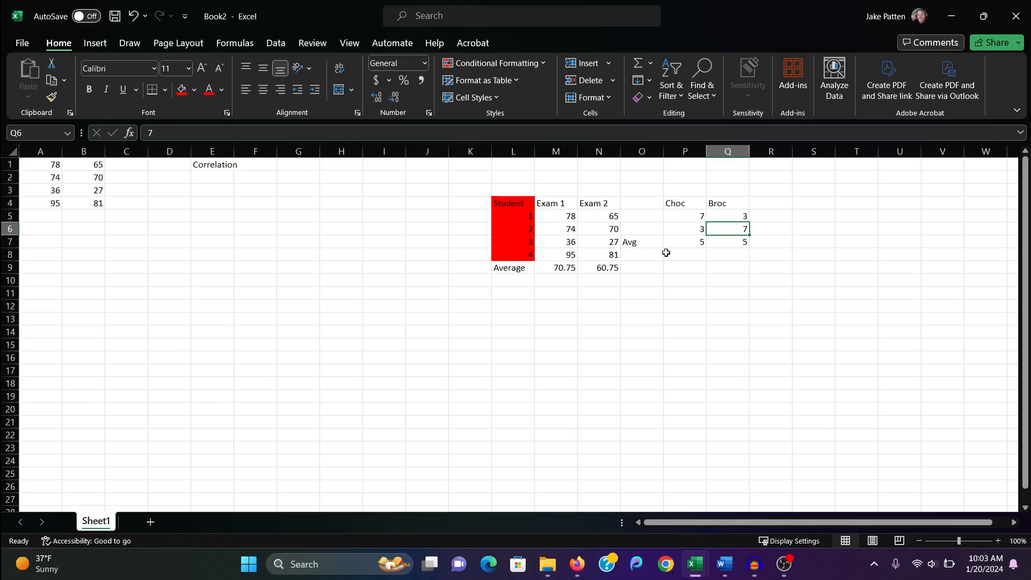
pyautogui.press('Up')
pyautogui.press('Left')
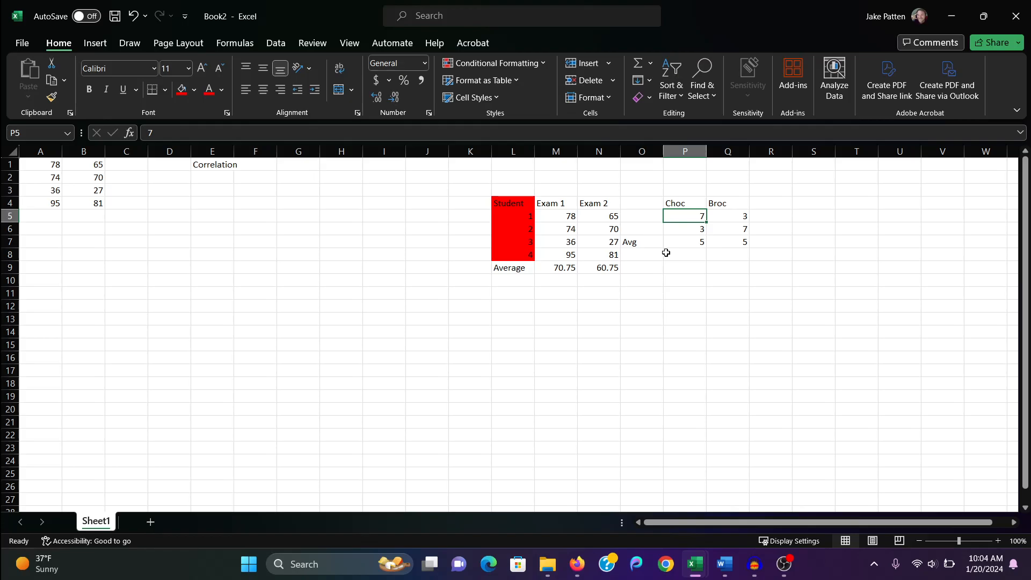
pyautogui.press('Down')
pyautogui.press('Down')
pyautogui.press('Up')
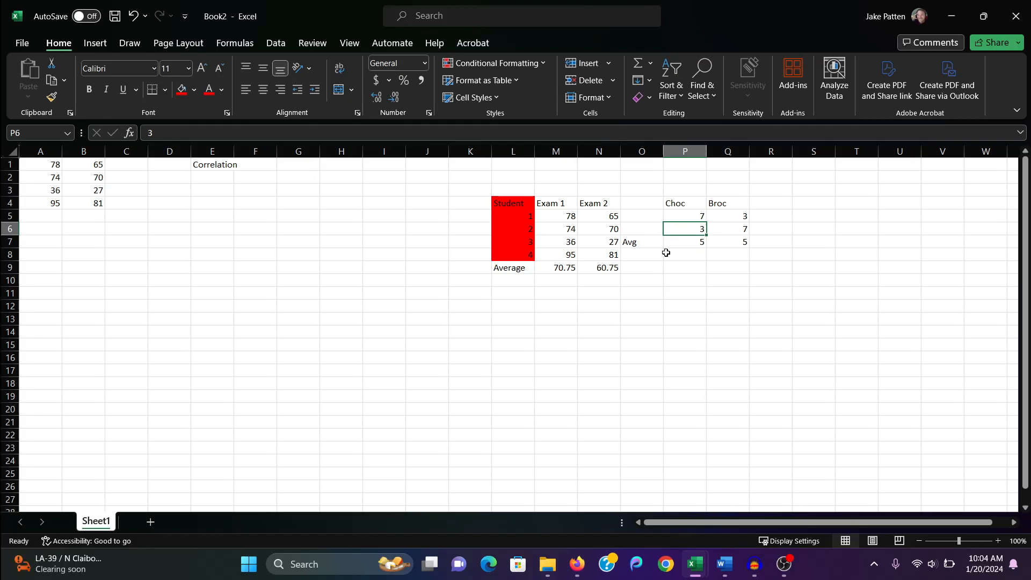
# - Clear the contents of the Choc and Broc table in O4:Q7
pyautogui.moveTo(651, 203)
pyautogui.mouseDown()
pyautogui.moveTo(757, 223)
pyautogui.moveTo(734, 243)
pyautogui.mouseUp()
pyautogui.rightClick(733, 243)
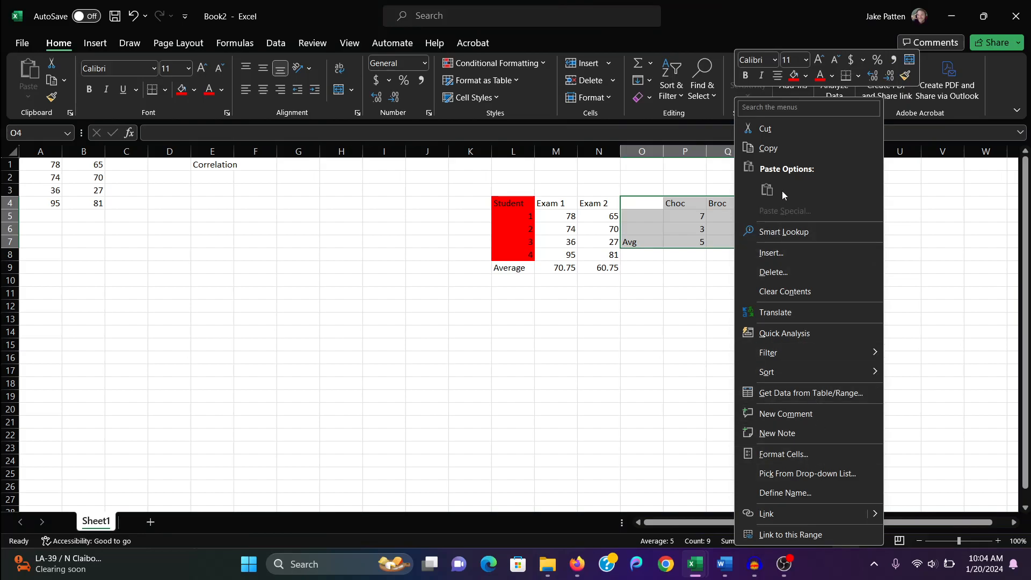
pyautogui.click(810, 291)
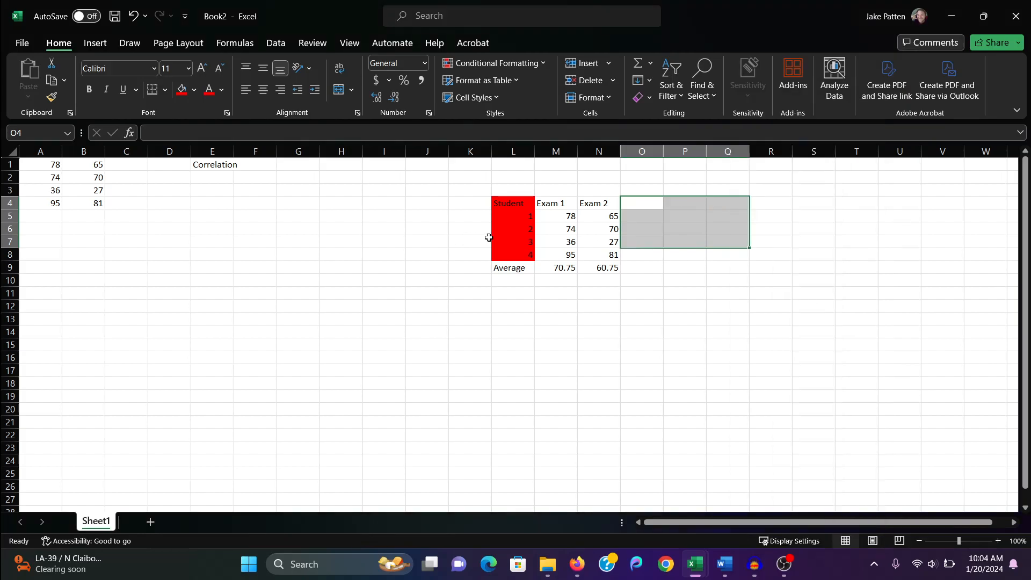
pyautogui.click(615, 291)
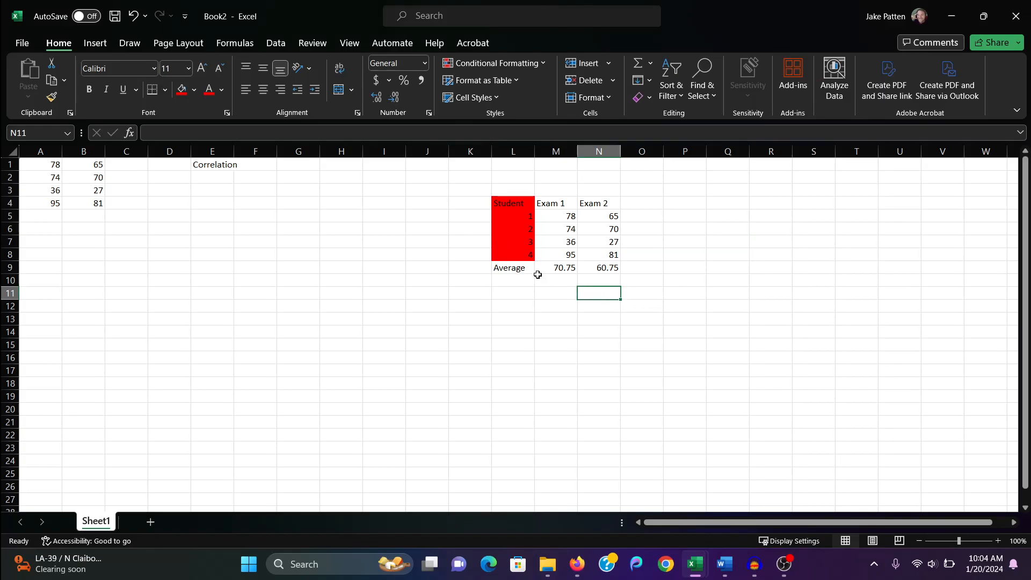
# - Fill the Average row of the exam table, L9:N9, with red
pyautogui.moveTo(526, 269); pyautogui.dragTo(611, 269)
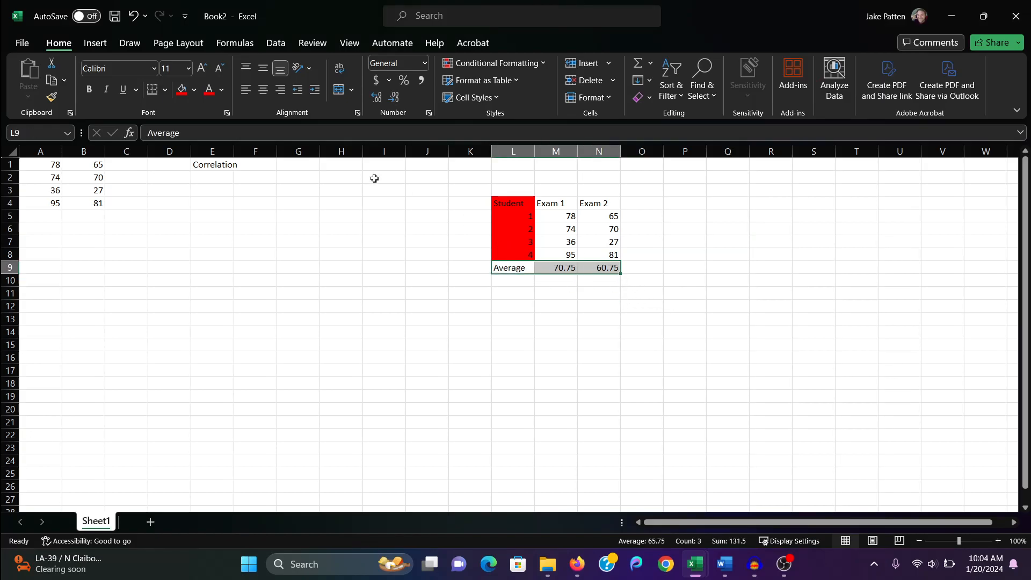
pyautogui.click(182, 89)
pyautogui.click(725, 249)
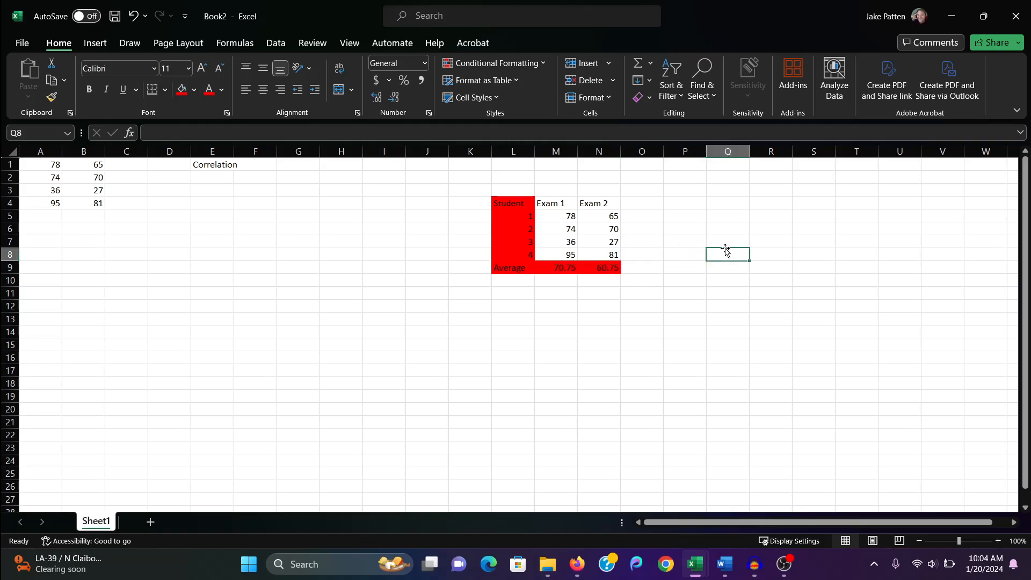
pyautogui.moveTo(556, 217); pyautogui.dragTo(610, 257)
pyautogui.click(775, 268)
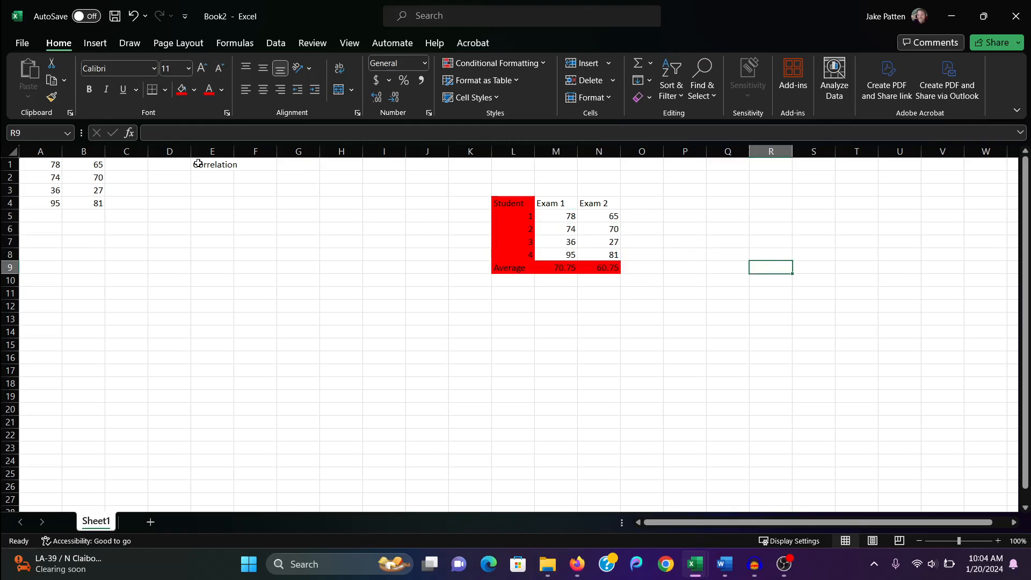
# - Start a CORREL formula in cell B6, below the two columns of scores
pyautogui.click(51, 164)
pyautogui.click(81, 164)
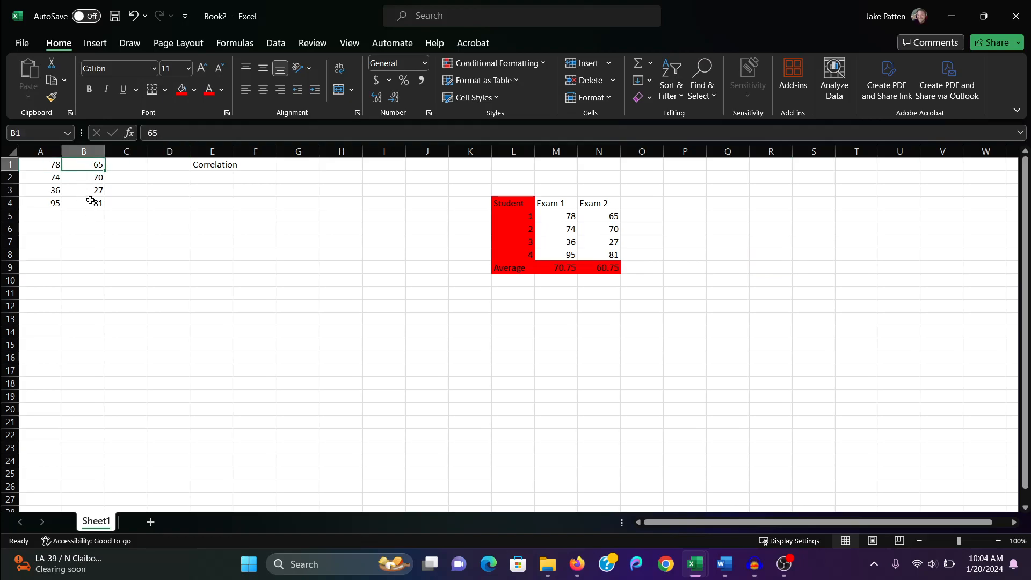
pyautogui.click(90, 202)
pyautogui.click(104, 231)
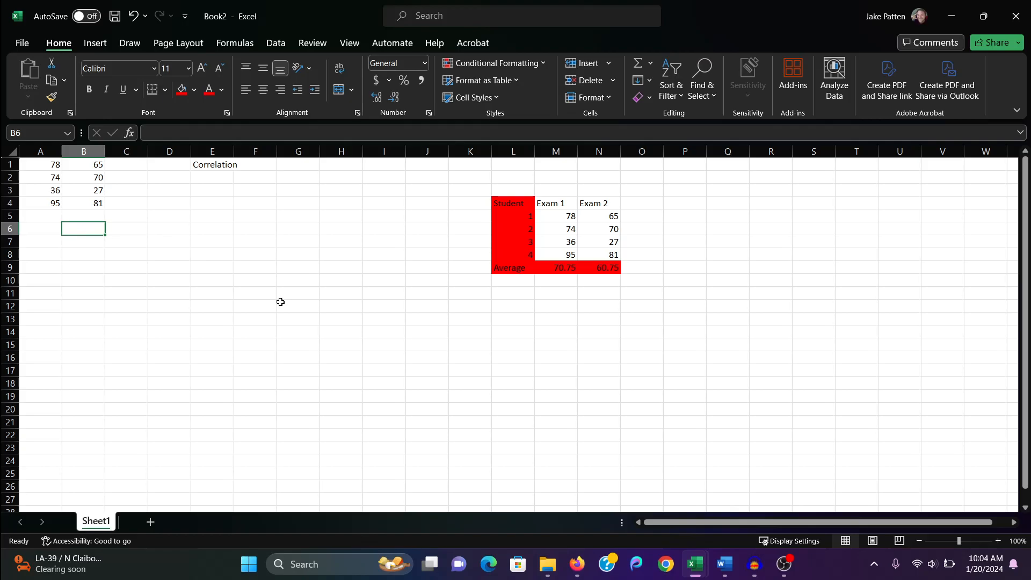
pyautogui.write('=')
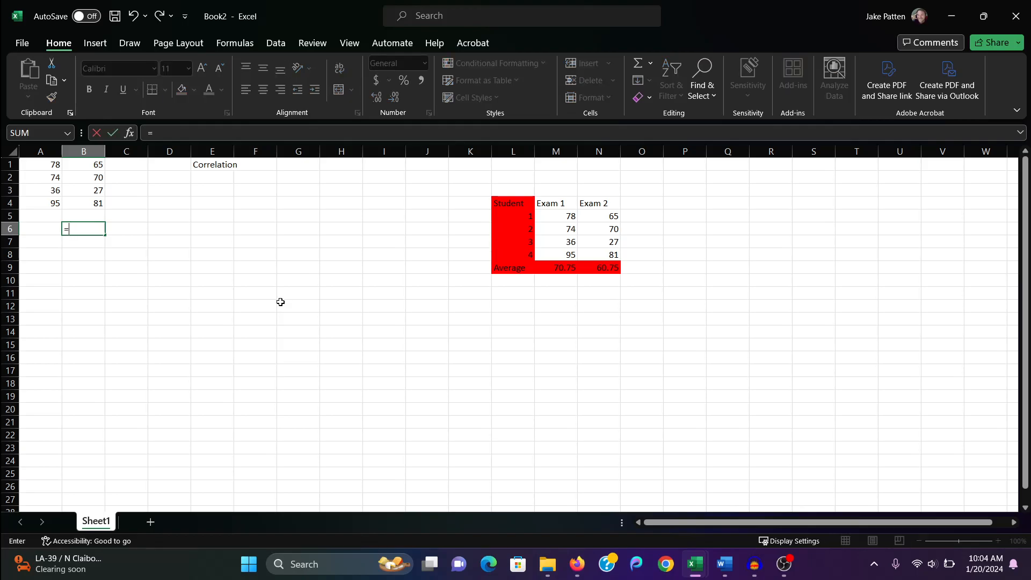
pyautogui.write('correl')
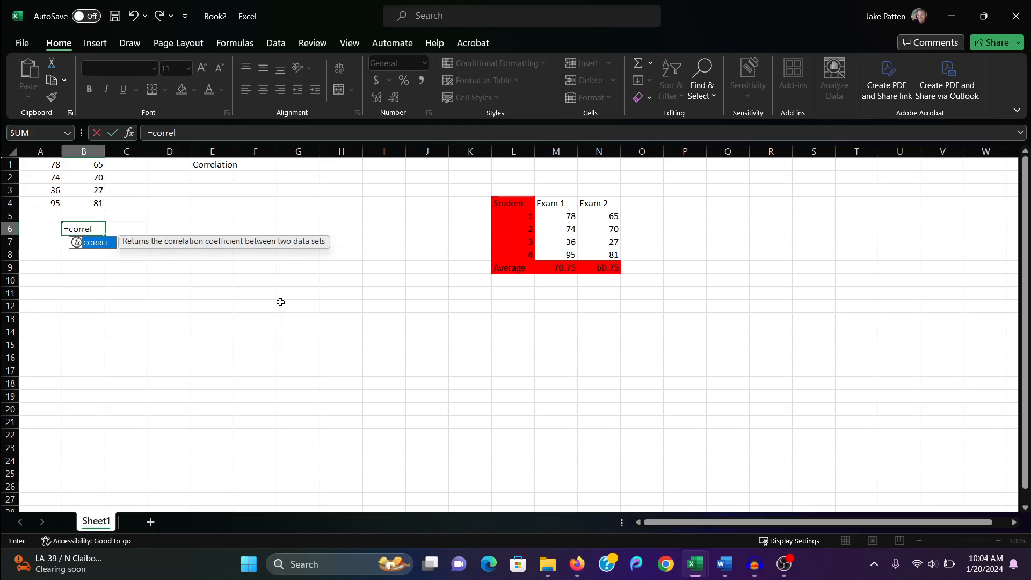
pyautogui.write('(')
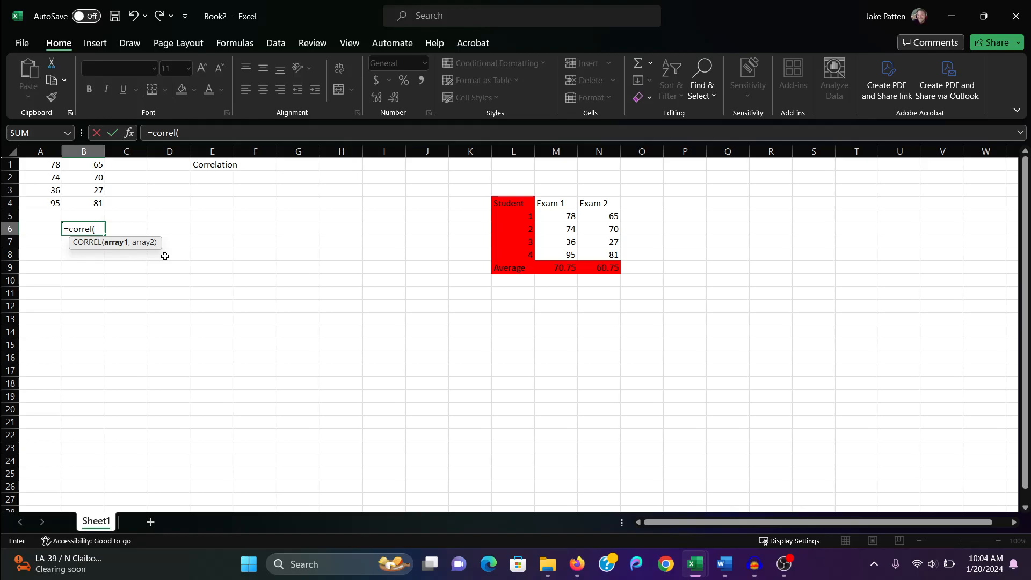
pyautogui.write('a2:a501')
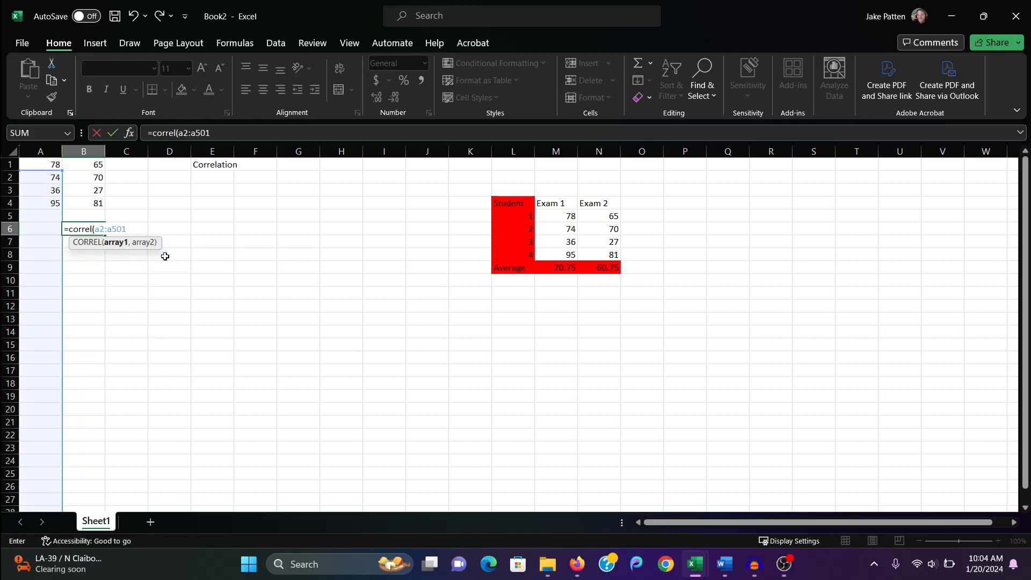
pyautogui.press('BackSpace')
pyautogui.press('BackSpace')
pyautogui.press('BackSpace')
pyautogui.press('BackSpace')
pyautogui.press('BackSpace')
pyautogui.press('BackSpace')
pyautogui.press('BackSpace')
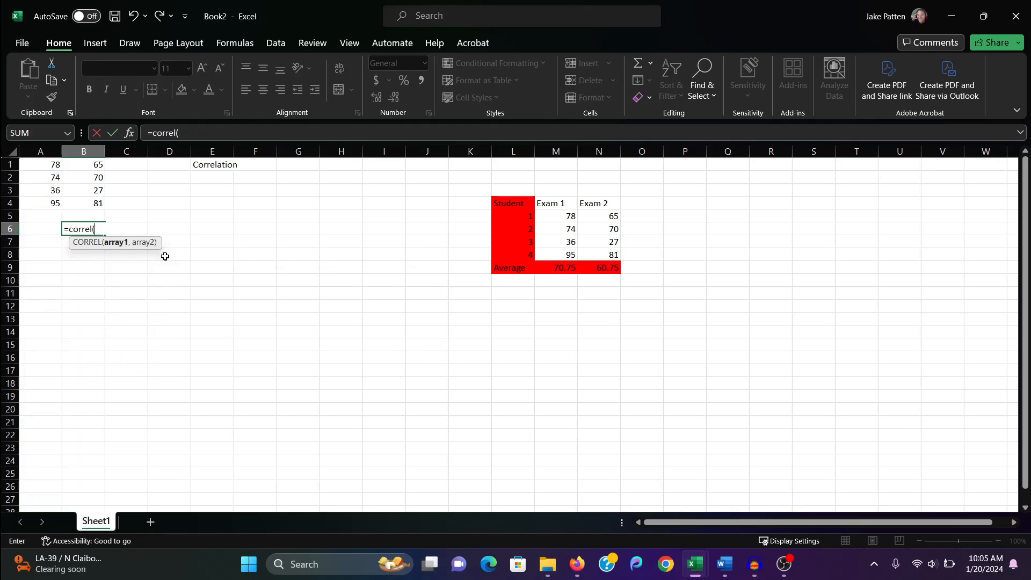
# - Complete the CORREL formula in B6 with the arrays A1:A4 and B1:B4
pyautogui.write('a1')
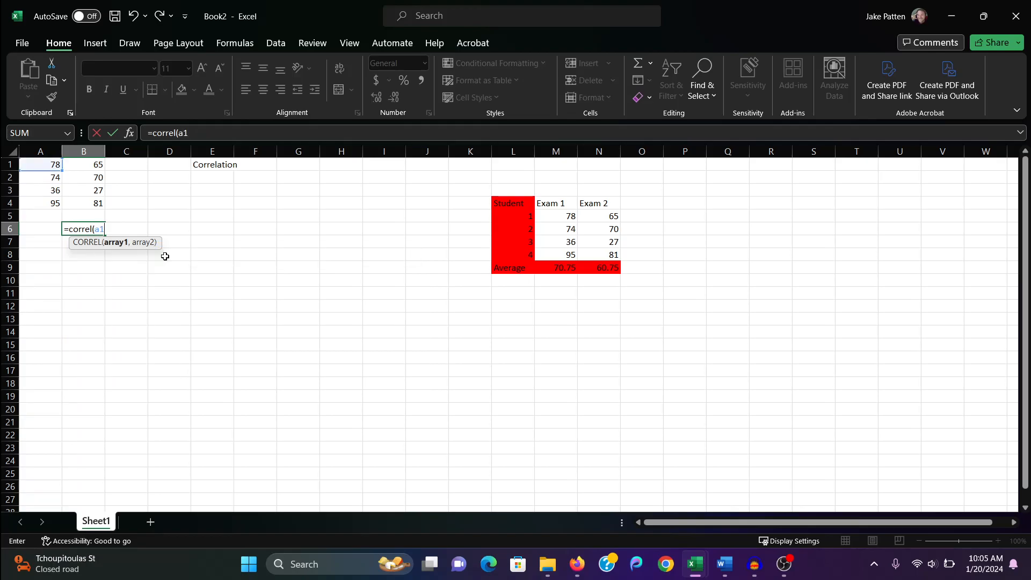
pyautogui.write(':a4')
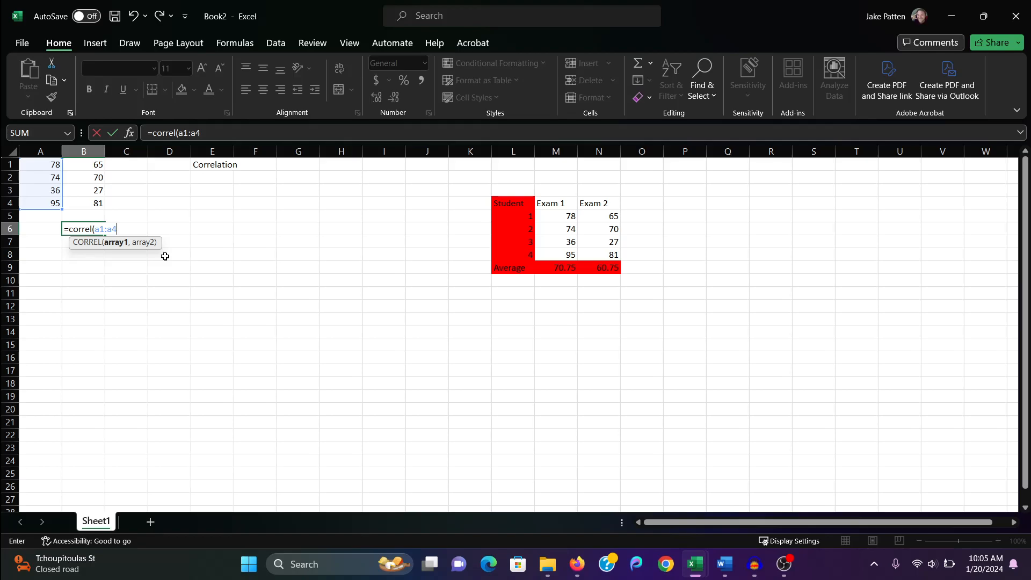
pyautogui.write(',b1:b4)')
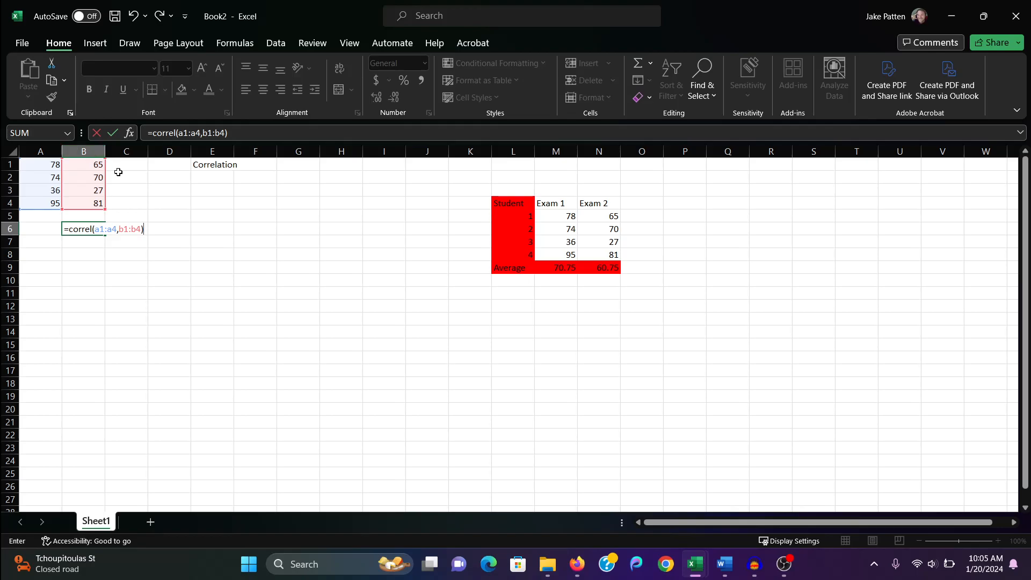
pyautogui.press('Return')
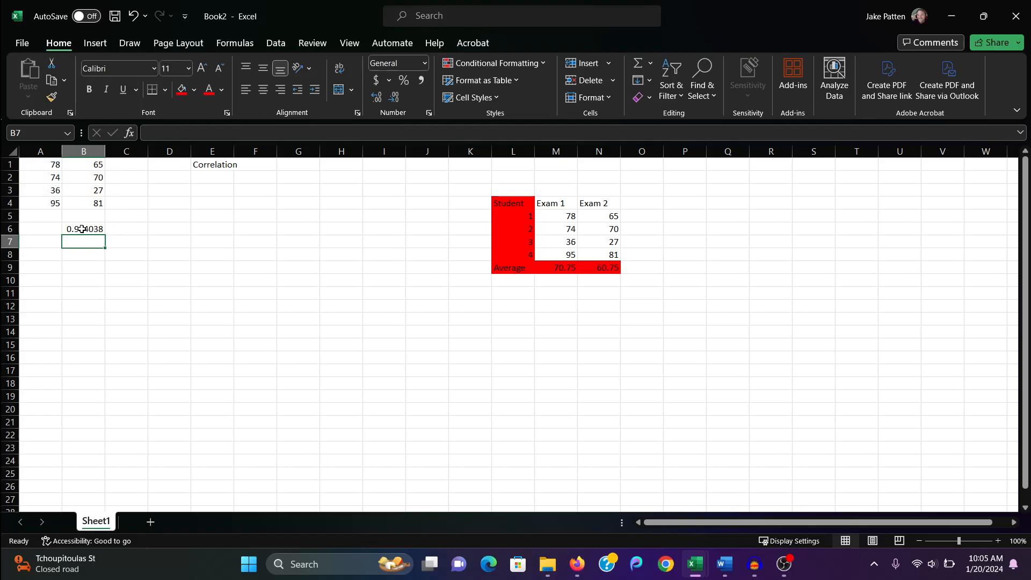
pyautogui.press('Up')
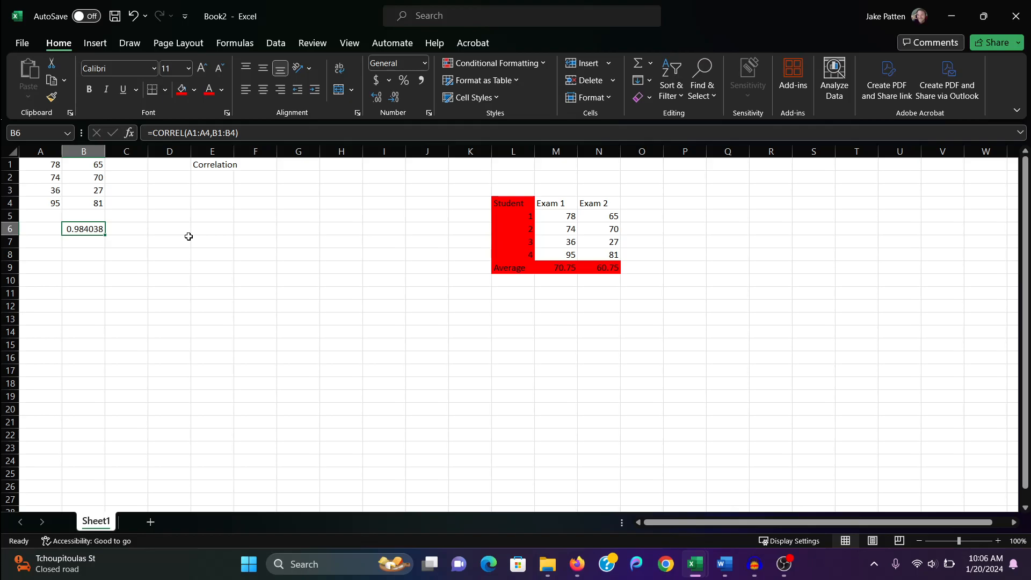
# - Write the note "Correlations range from -1 to 1" in cell A8
pyautogui.press('Right')
pyautogui.press('Down')
pyautogui.press('Down')
pyautogui.press('Left')
pyautogui.press('Left')
pyautogui.write('=Correla')
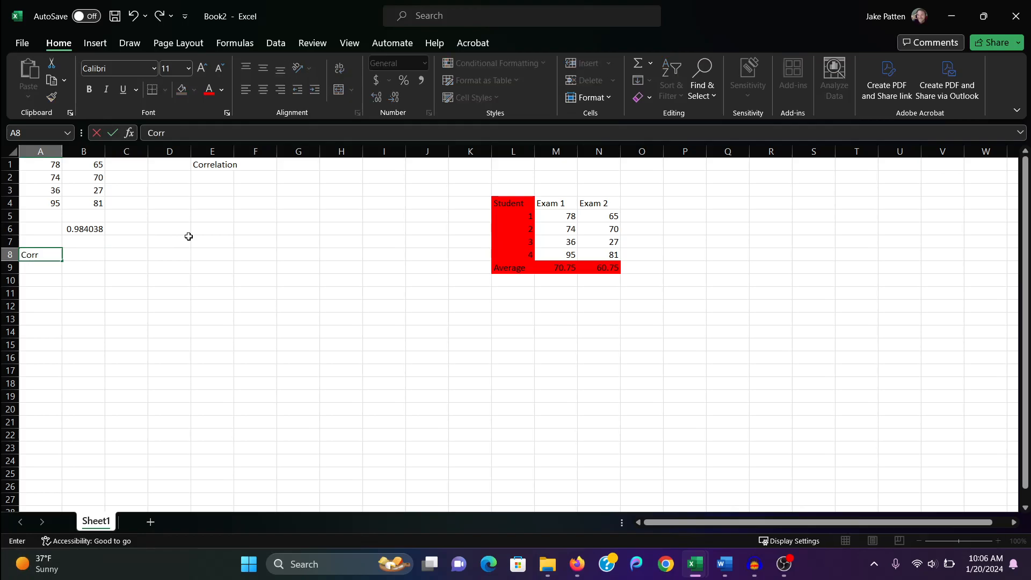
pyautogui.write('tions range form')
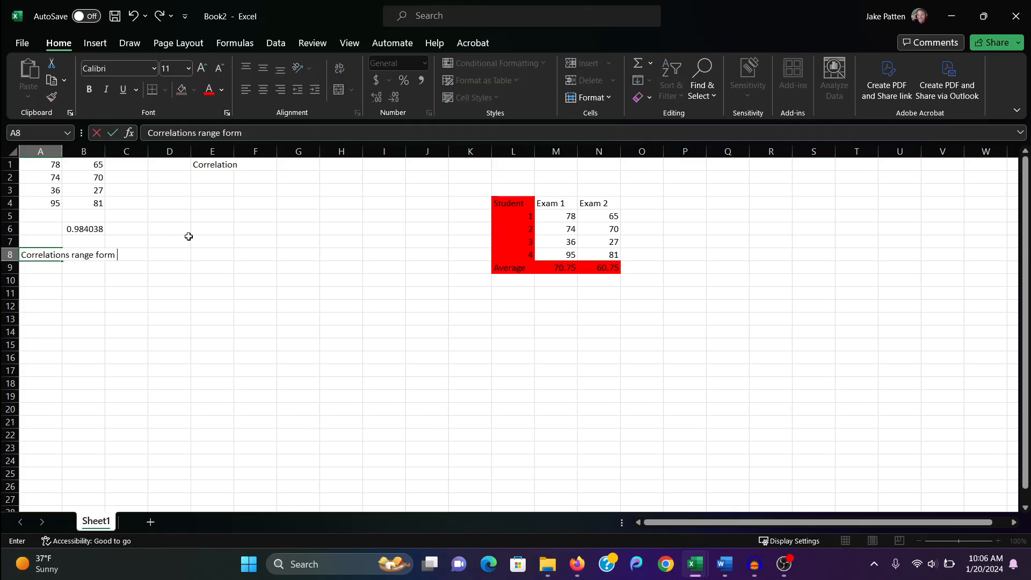
pyautogui.press('BackSpace')
pyautogui.press('BackSpace')
pyautogui.press('BackSpace')
pyautogui.write('rom -1 to 1')
pyautogui.press('Return')
# - Write the note "Strength of the correlation is distance from 0" in cell A9
pyautogui.write('Str')
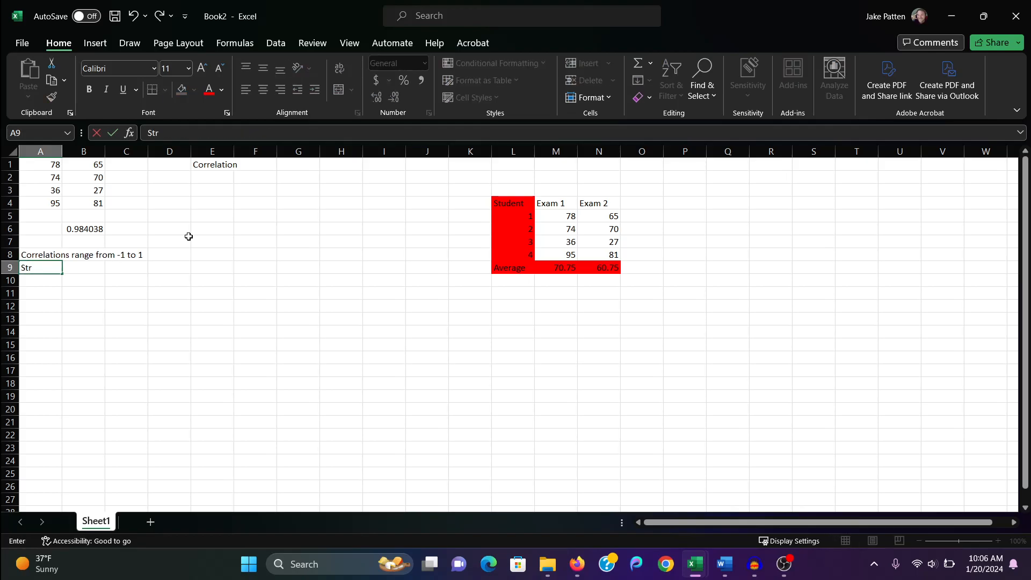
pyautogui.write('ength of the cor')
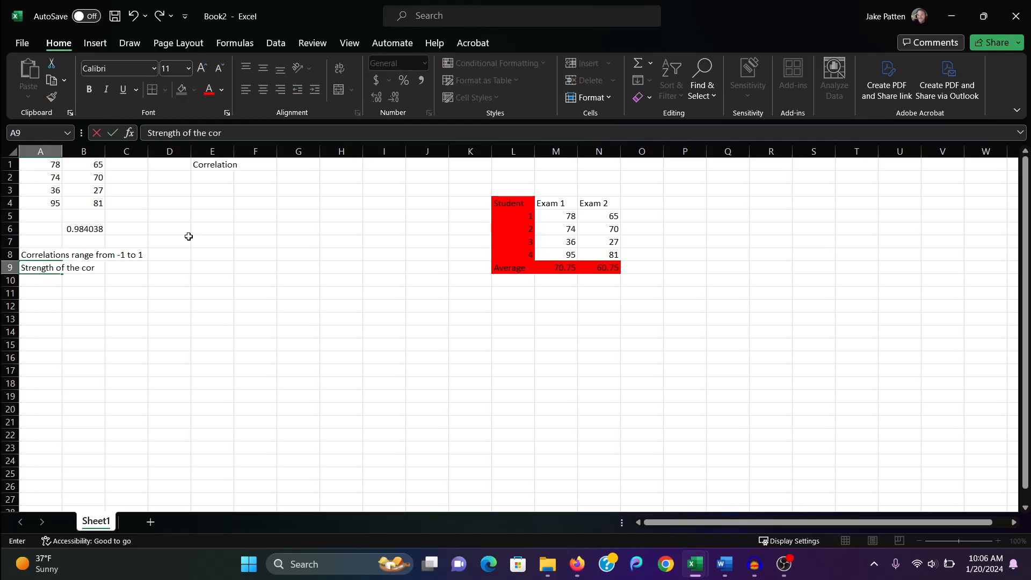
pyautogui.write('relation is distance from 0')
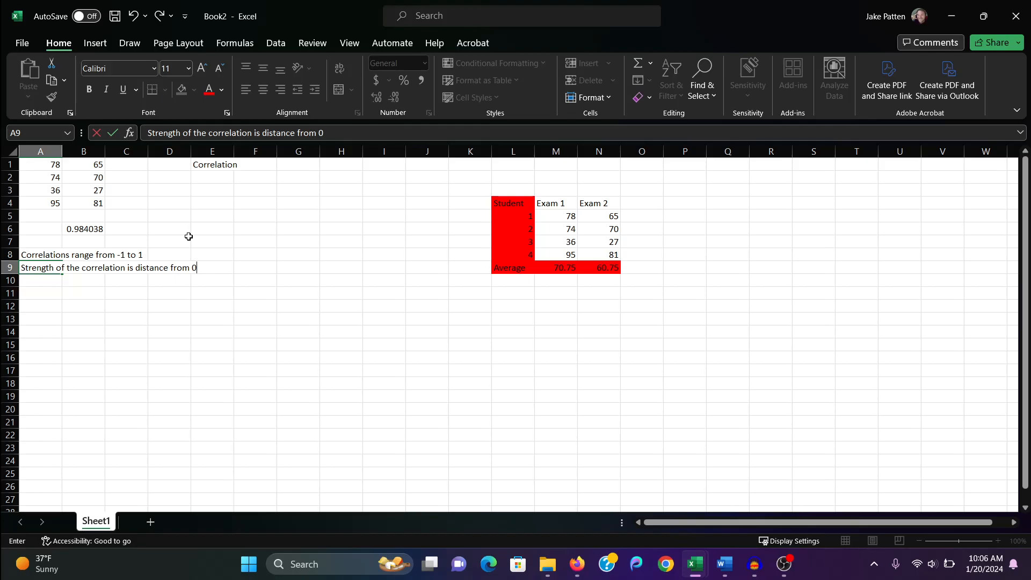
pyautogui.press('Return')
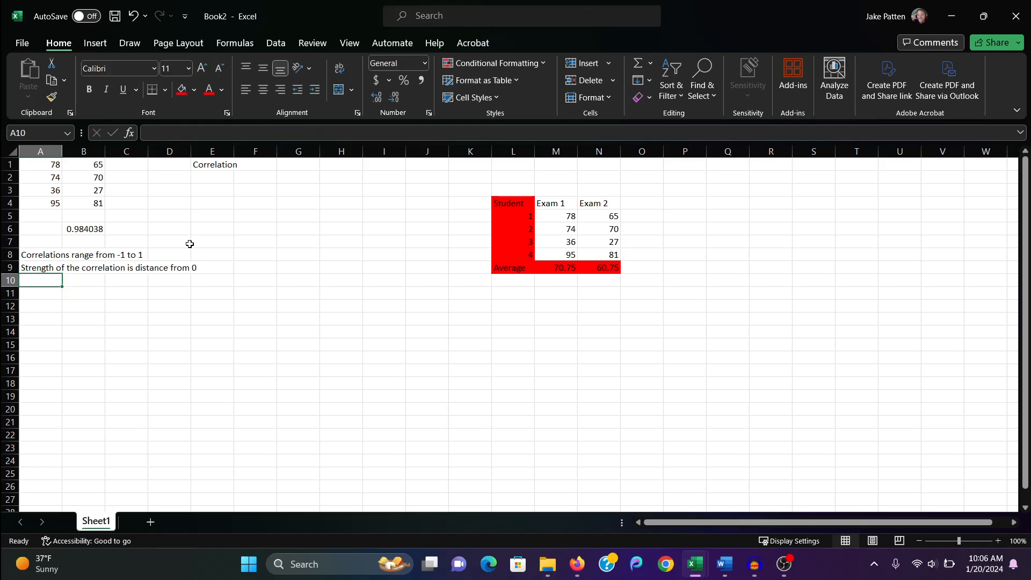
pyautogui.write('T')
pyautogui.press('BackSpace')
pyautogui.write("It'")
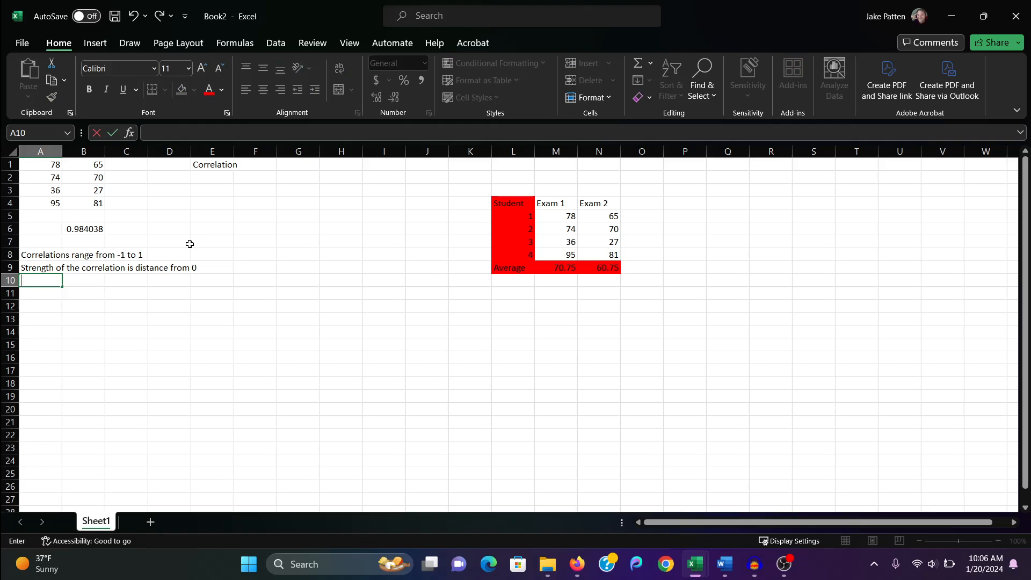
pyautogui.write('s like east to we')
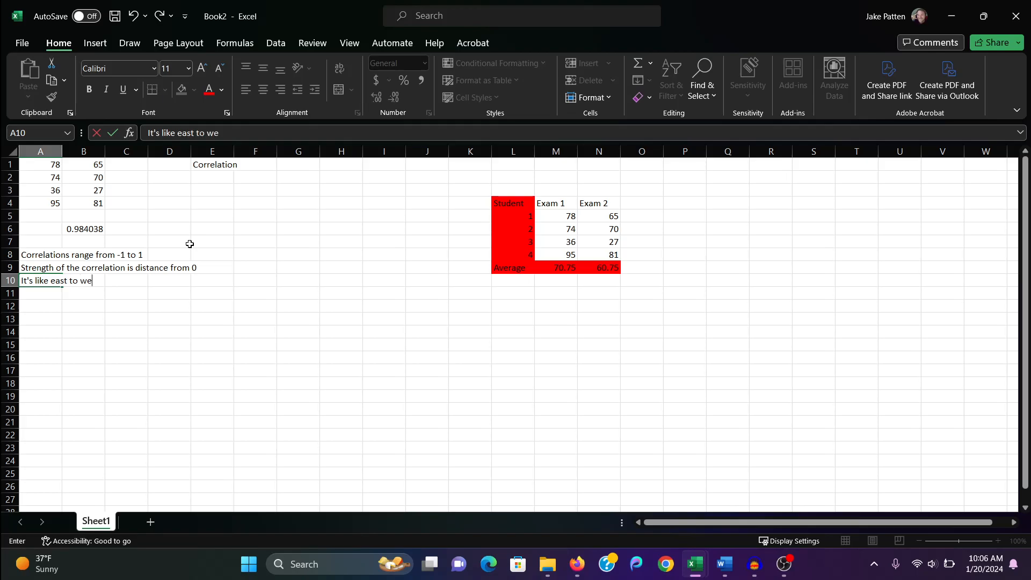
pyautogui.press('BackSpace')
pyautogui.press('BackSpace')
pyautogui.press('BackSpace')
pyautogui.press('BackSpace')
pyautogui.press('BackSpace')
pyautogui.press('BackSpace')
pyautogui.press('BackSpace')
pyautogui.press('BackSpace')
pyautogui.press('BackSpace')
pyautogui.press('BackSpace')
pyautogui.press('BackSpace')
pyautogui.press('BackSpace')
pyautogui.press('BackSpace')
pyautogui.press('BackSpace')
pyautogui.press('BackSpace')
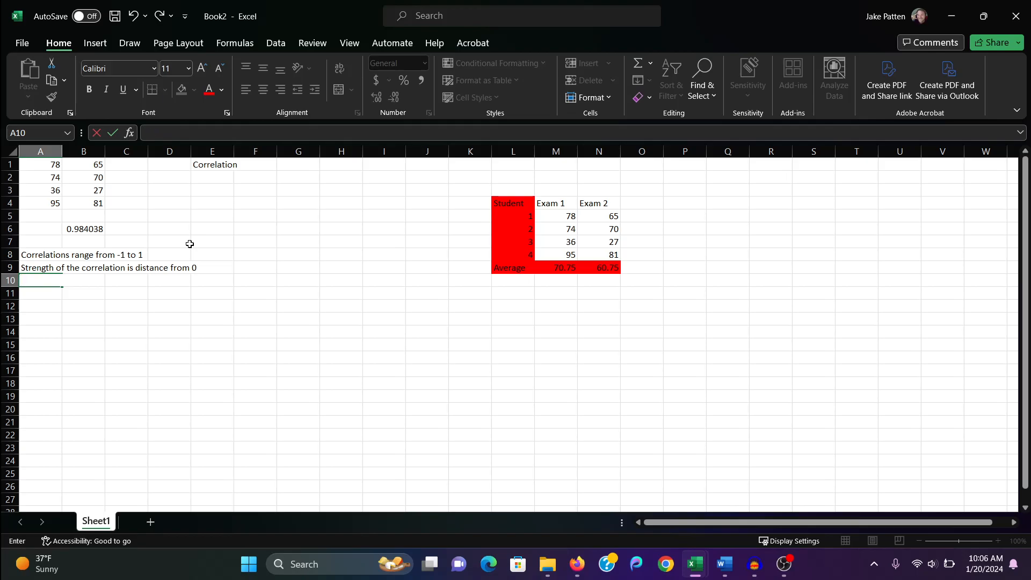
# - Write the note "Avenues to the west, streets to the east. Central is the 0." in cell A10
pyautogui.write('Avenues to the wes')
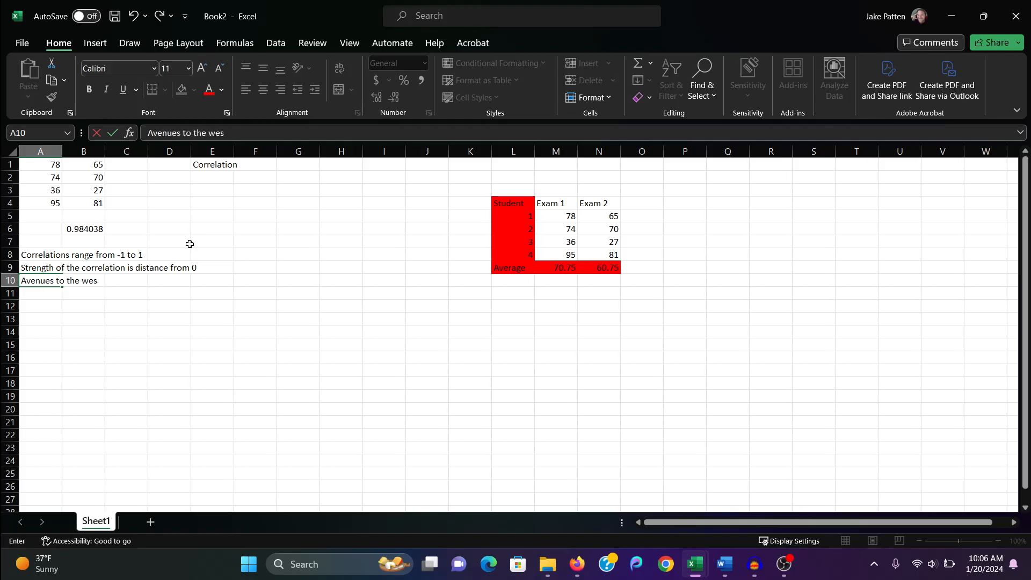
pyautogui.write('t, streets to the east.')
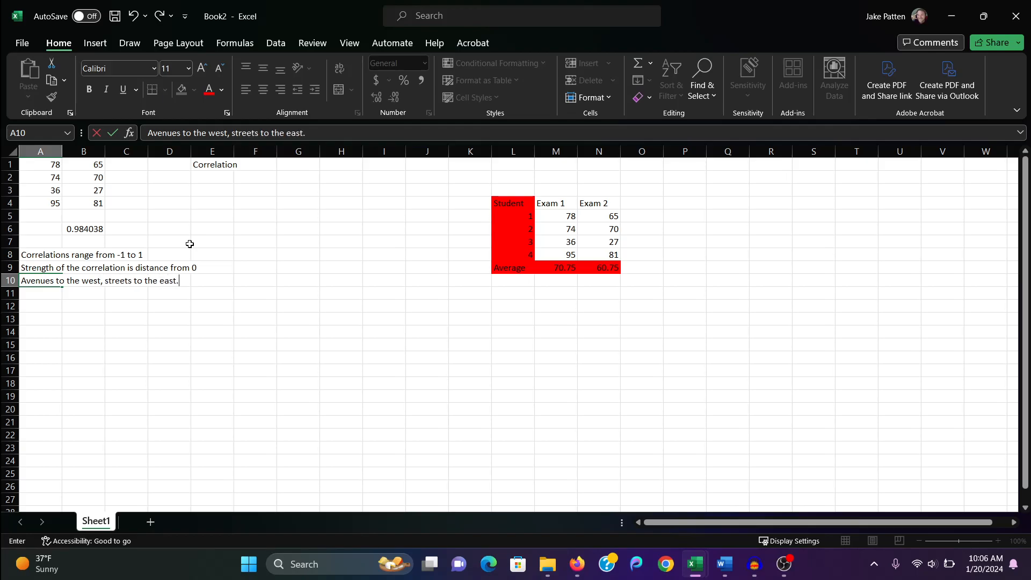
pyautogui.write(' Center')
pyautogui.press('BackSpace')
pyautogui.write('al')
pyautogui.press('BackSpace')
pyautogui.press('BackSpace')
pyautogui.write('ral is the 0.')
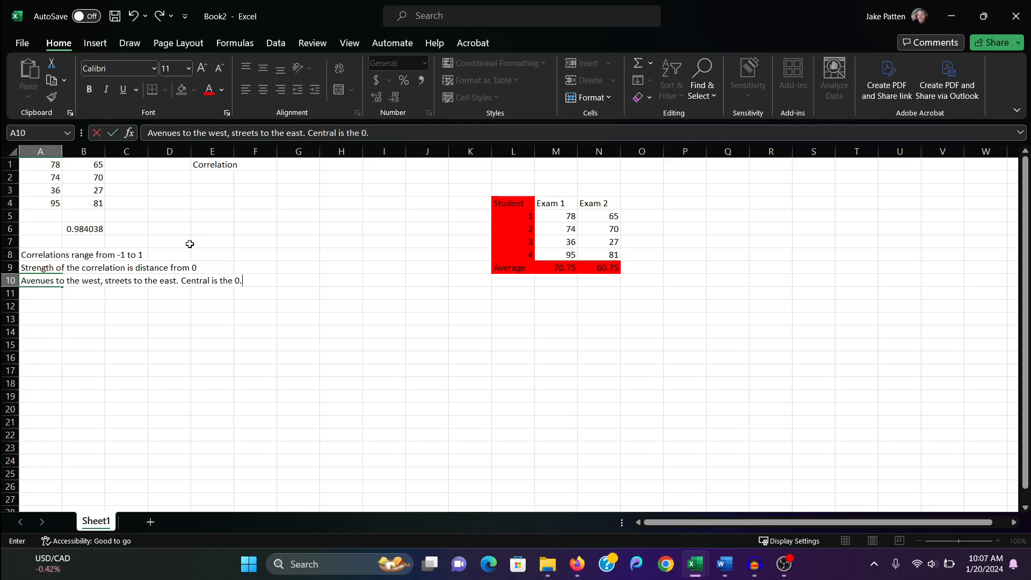
pyautogui.press('Return')
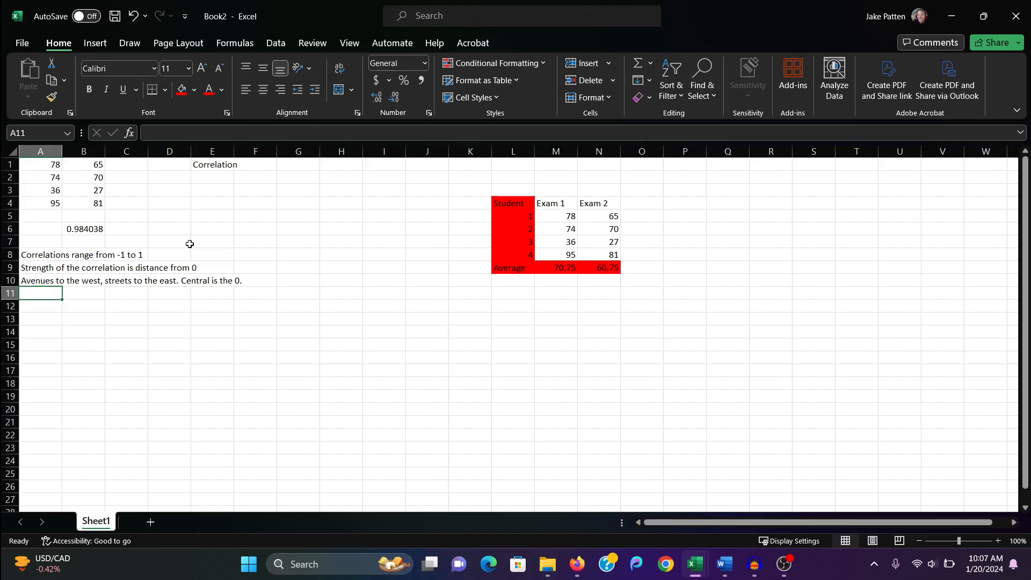
# - Write "16th street is the same distance from 0 as 16th avenue" in cell A11, and select the correlation result in B6
pyautogui.write('16th street is the same distance from 0 as 16th avenue')
pyautogui.press('Return')
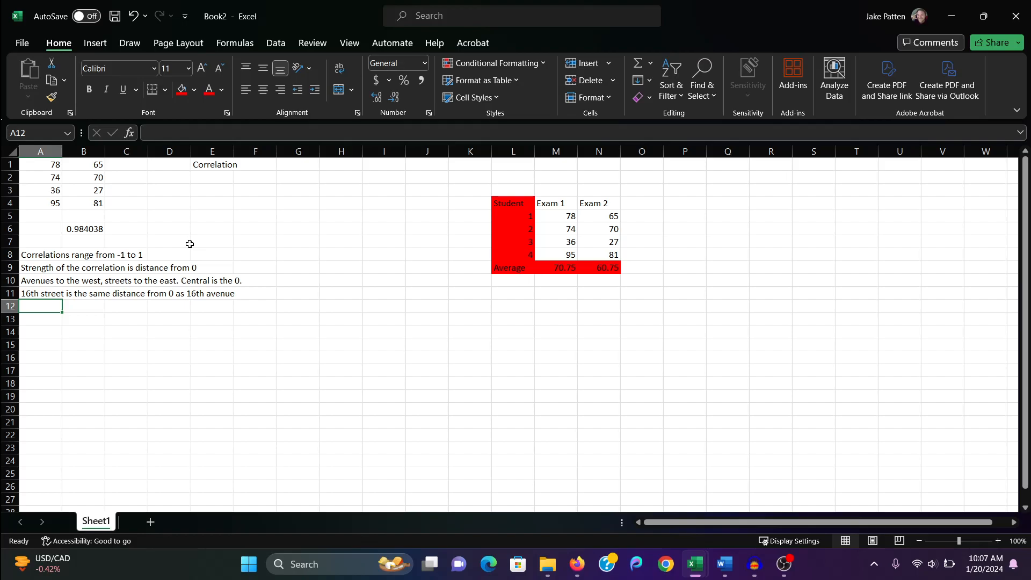
pyautogui.click(89, 227)
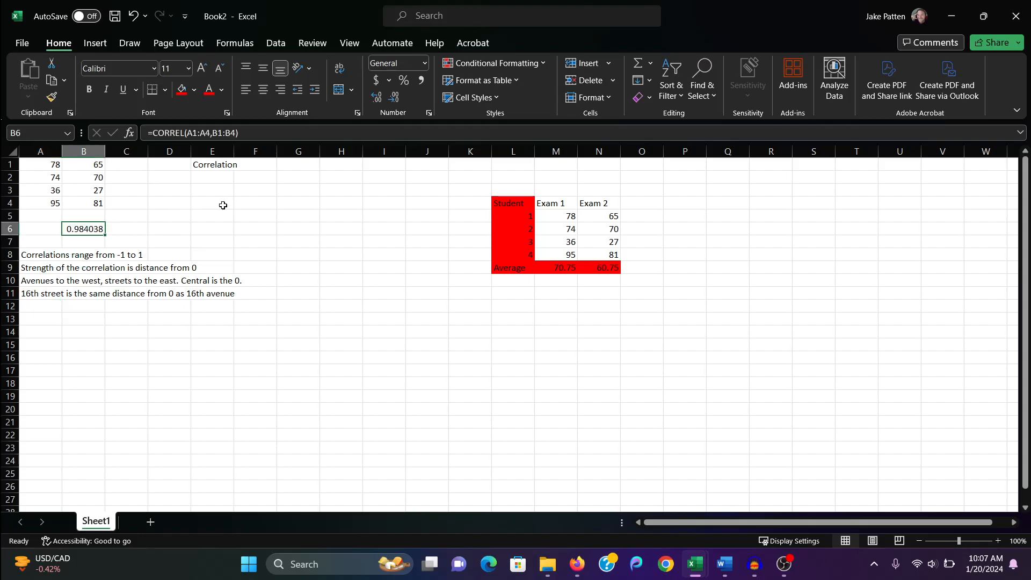